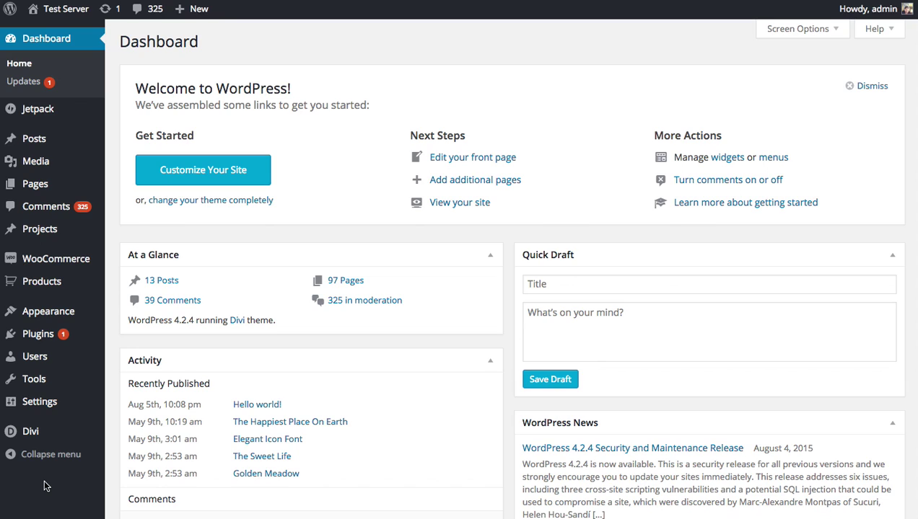
# - Open the form for adding a new user to the site
pyautogui.moveTo(52, 440)
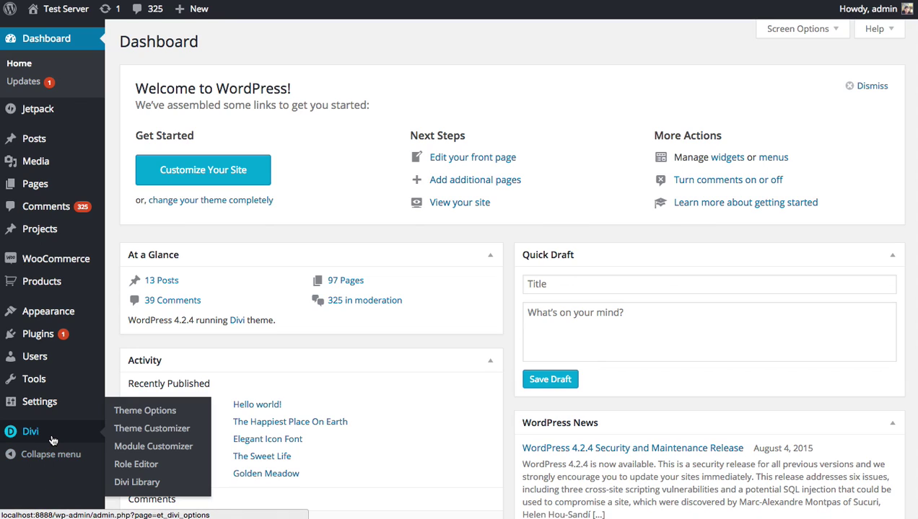
pyautogui.moveTo(52, 356)
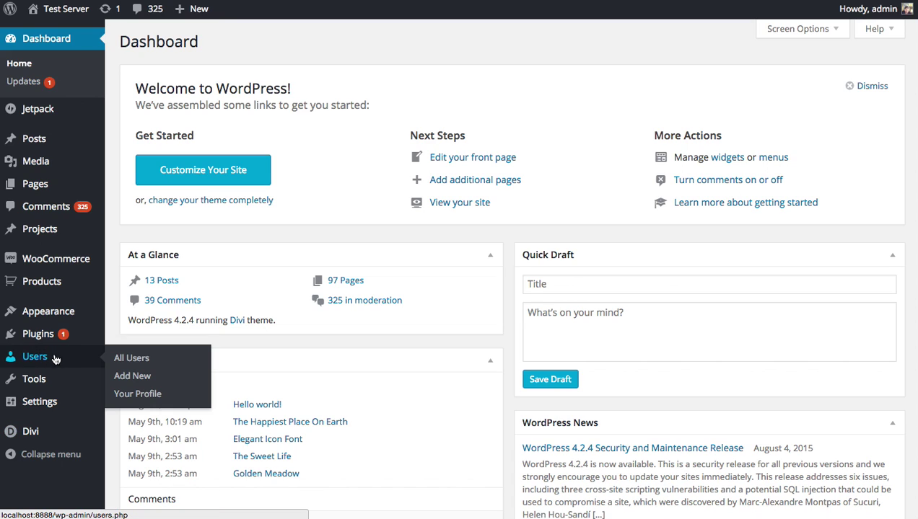
pyautogui.click(131, 379)
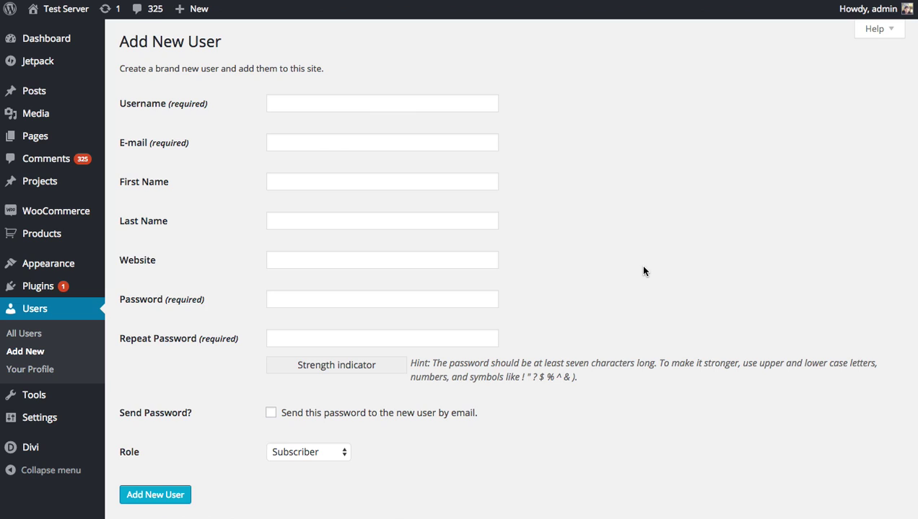
pyautogui.scroll(-1, 644, 271)
pyautogui.click(340, 410)
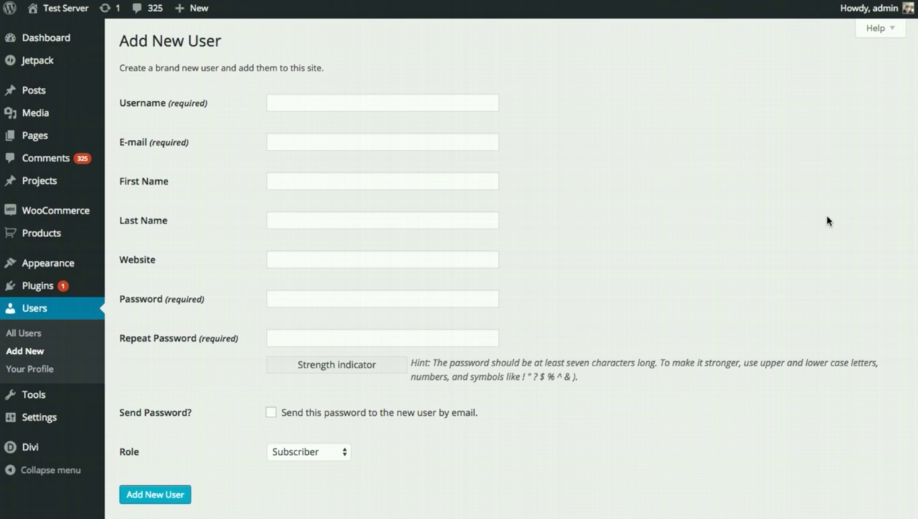
# - Open the Divi Role Editor and display the permissions of the Editor role
pyautogui.moveTo(73, 443)
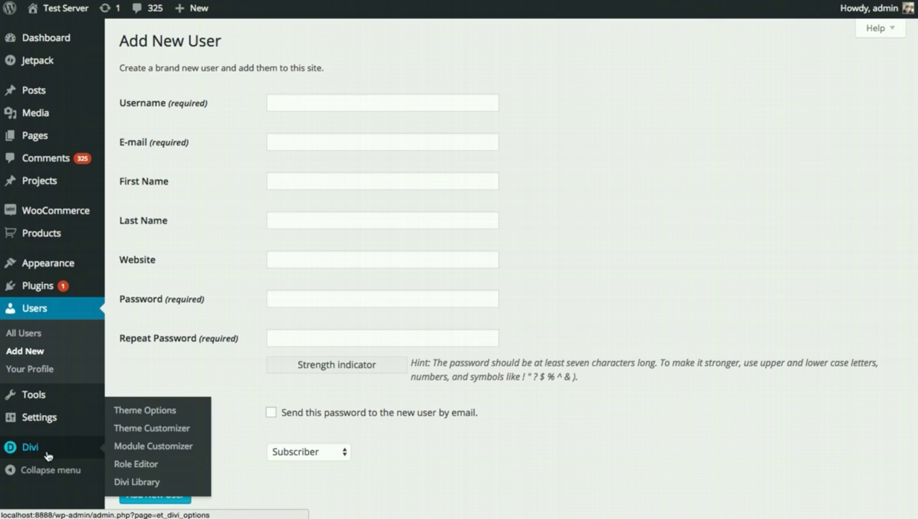
pyautogui.click(142, 467)
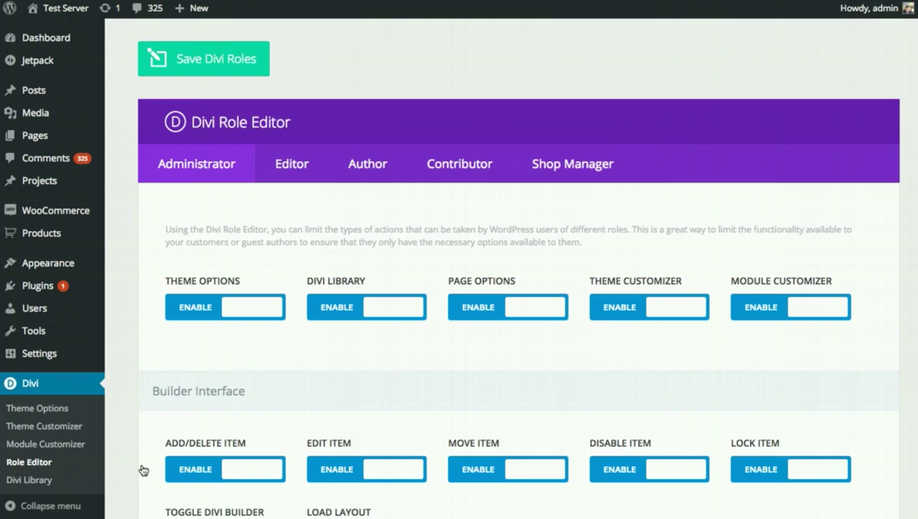
pyautogui.click(291, 167)
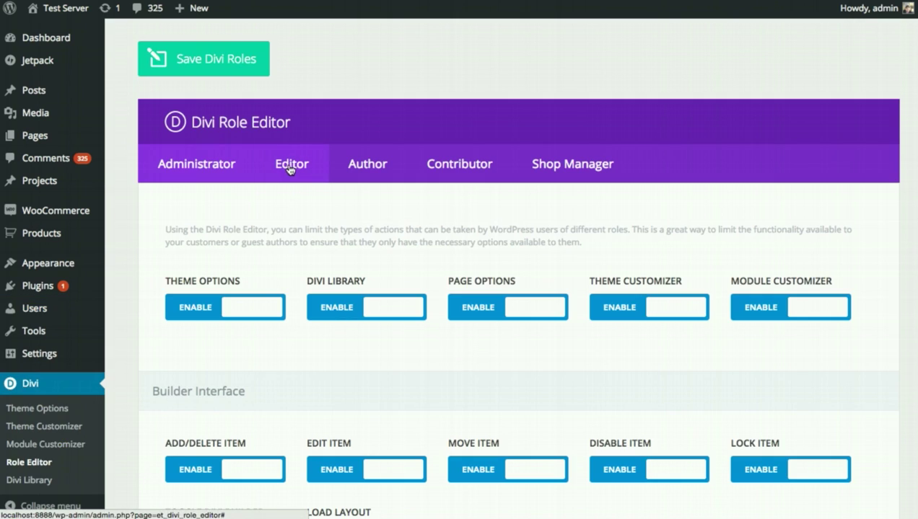
pyautogui.click(334, 173)
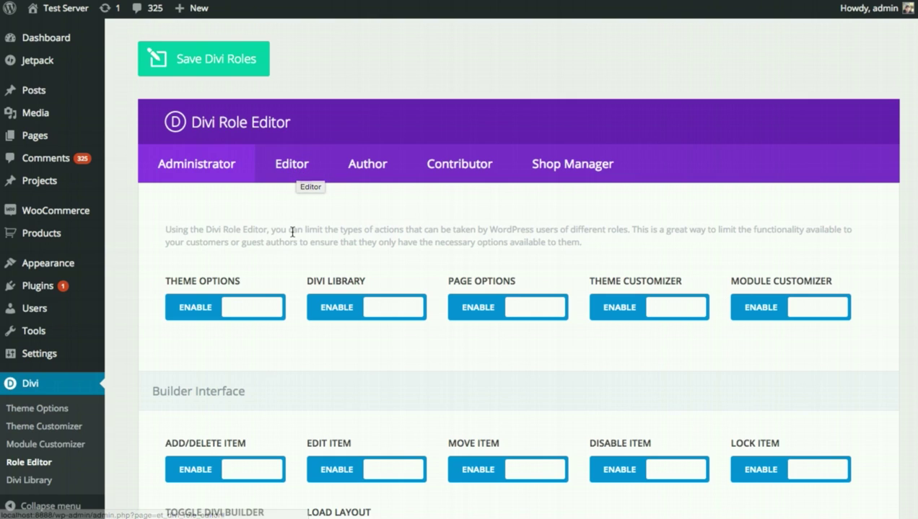
pyautogui.click(299, 171)
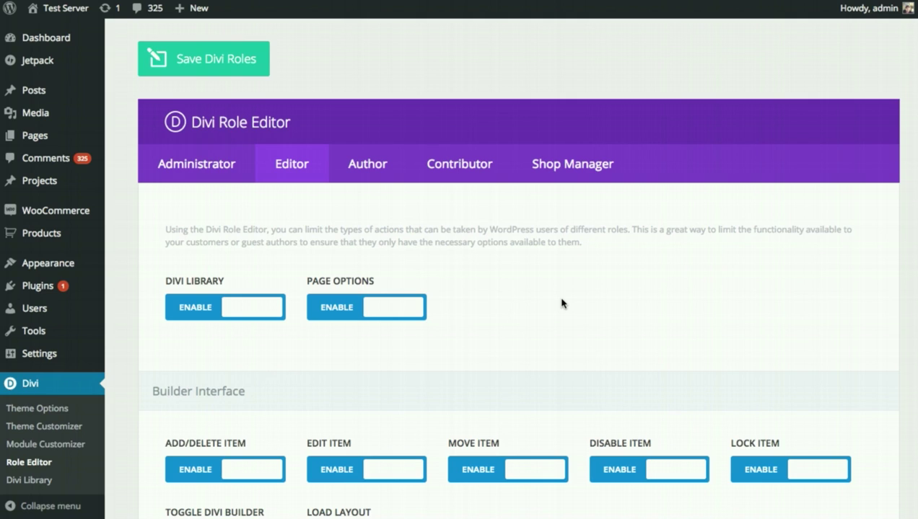
# - Disable the Edit Configuration, Edit Fonts, Edit Buttons, Edit Layout and Edit Colors settings types for the Editor role
pyautogui.scroll(-3, 570, 300)
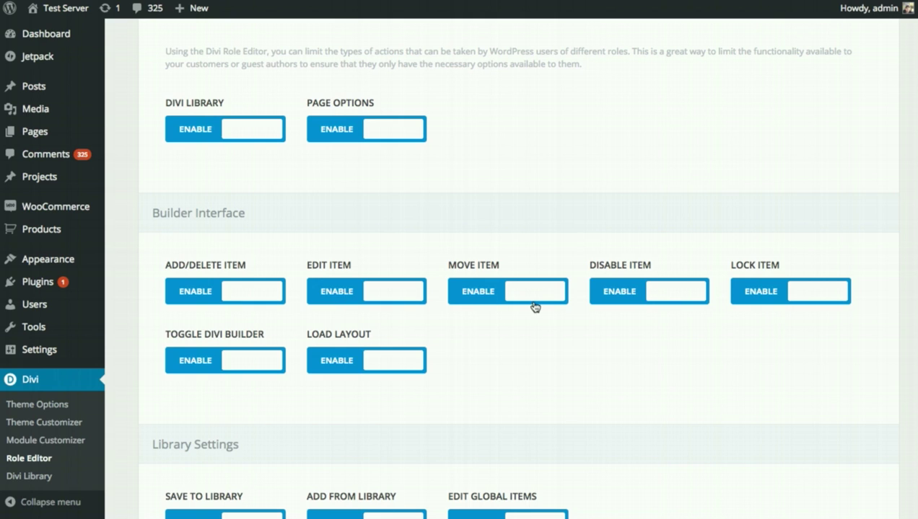
pyautogui.scroll(-5, 556, 352)
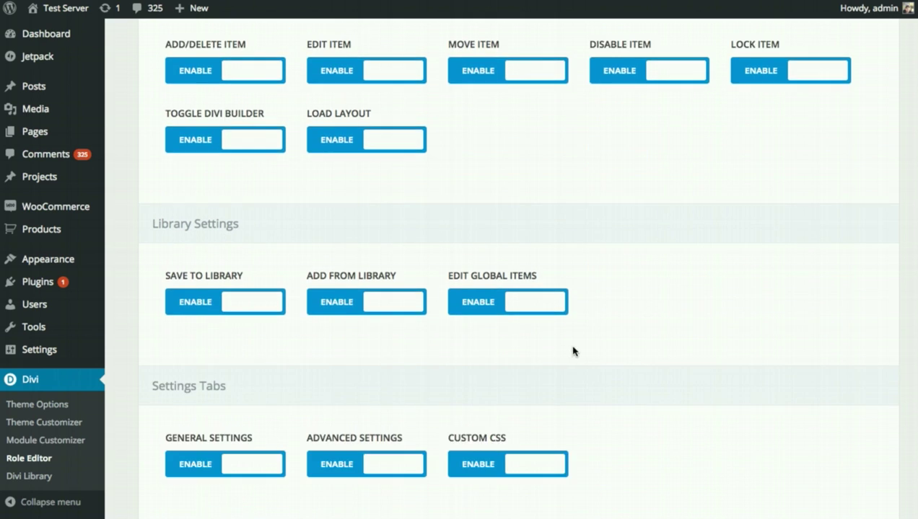
pyautogui.scroll(-1, 587, 337)
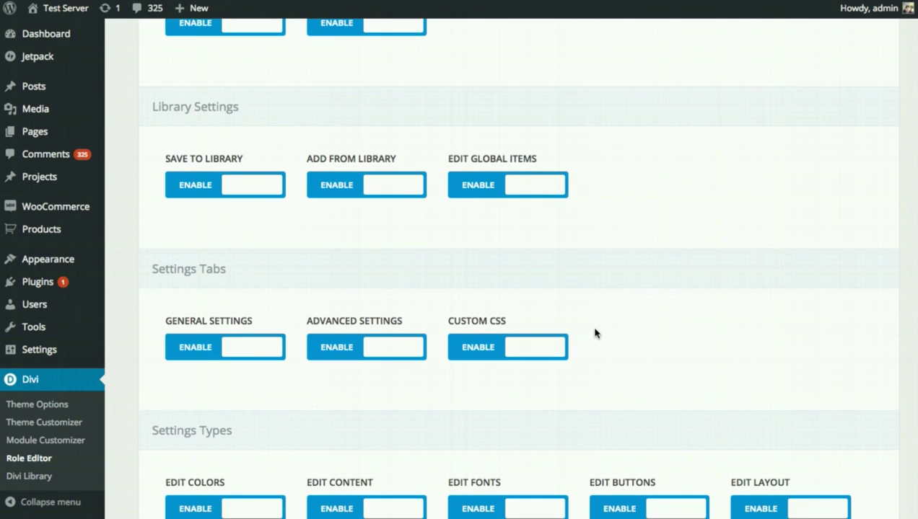
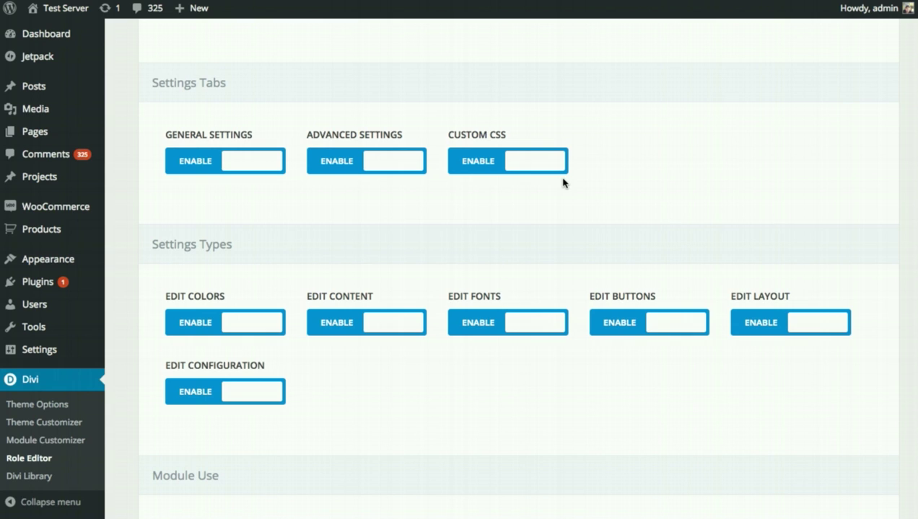
pyautogui.scroll(-3, 564, 182)
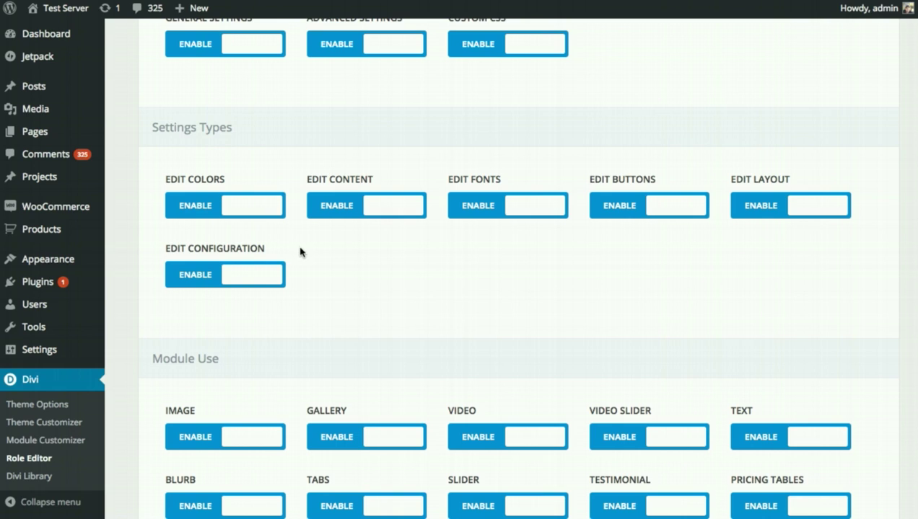
pyautogui.click(236, 283)
pyautogui.click(527, 216)
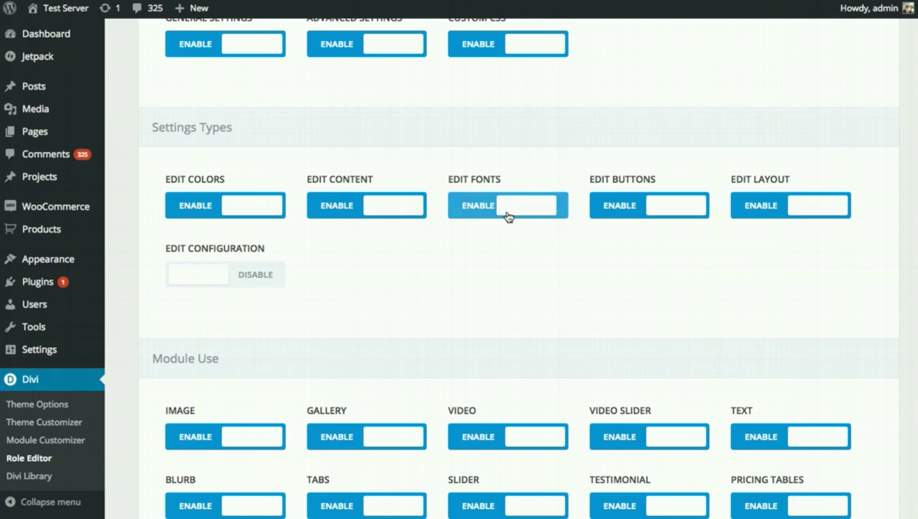
pyautogui.click(609, 211)
pyautogui.click(762, 214)
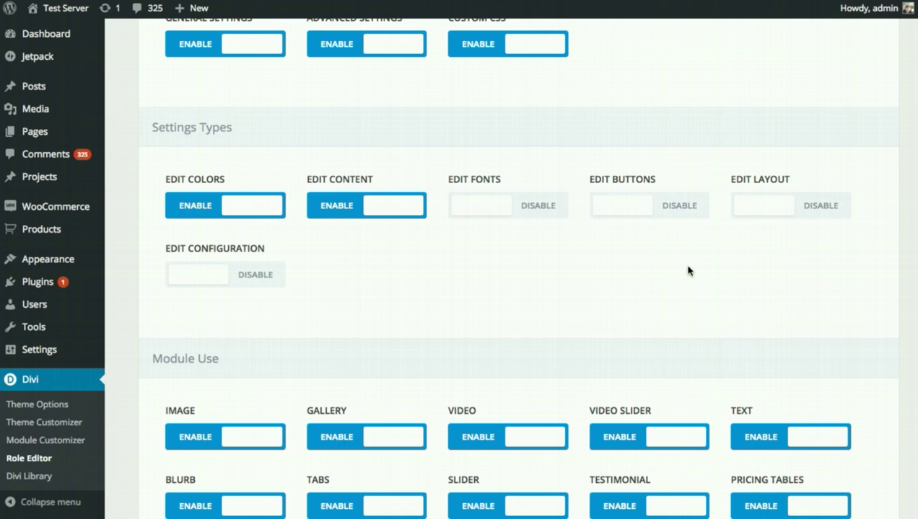
pyautogui.click(233, 212)
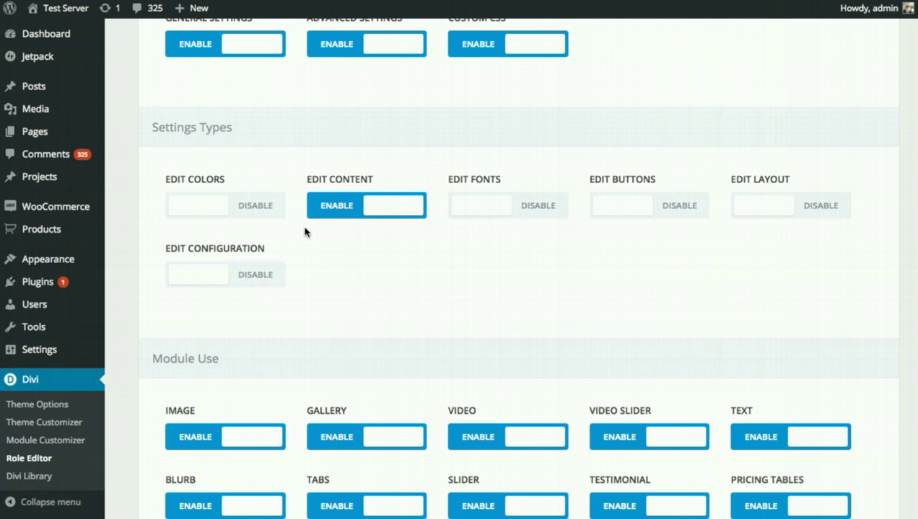
# - Disable the Blog, Shop and Portfolio modules for the Editor role
pyautogui.scroll(-8, 303, 235)
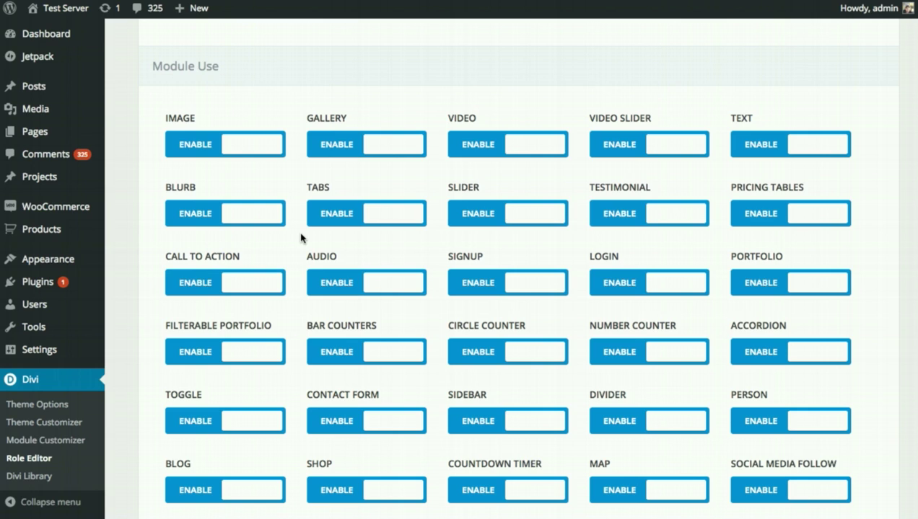
pyautogui.scroll(-4, 302, 238)
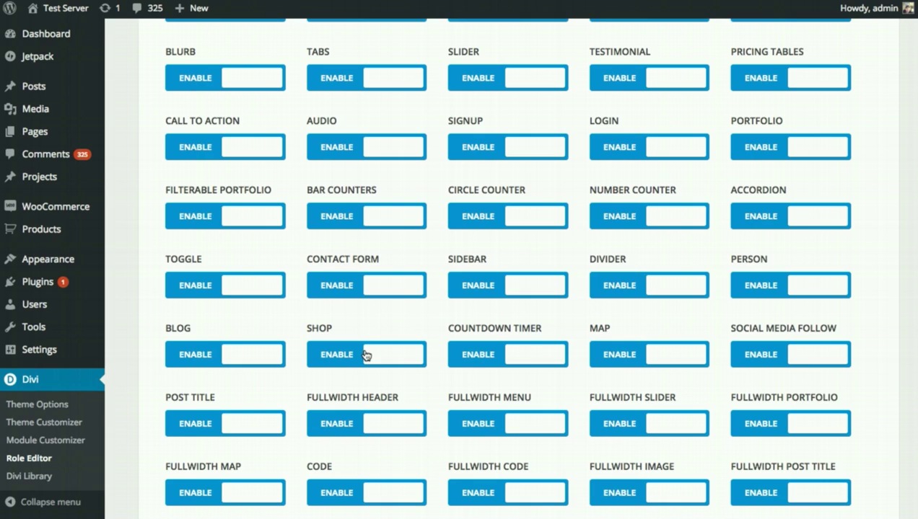
pyautogui.scroll(-1, 366, 440)
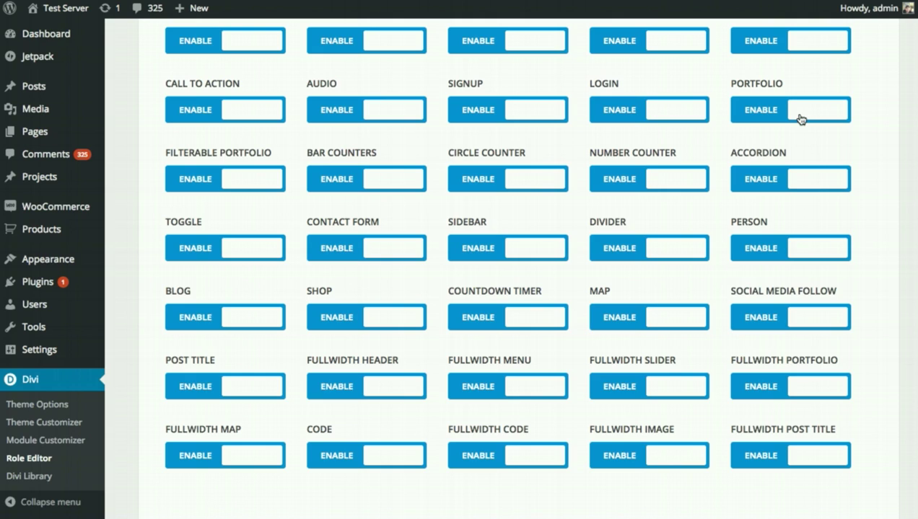
pyautogui.click(247, 318)
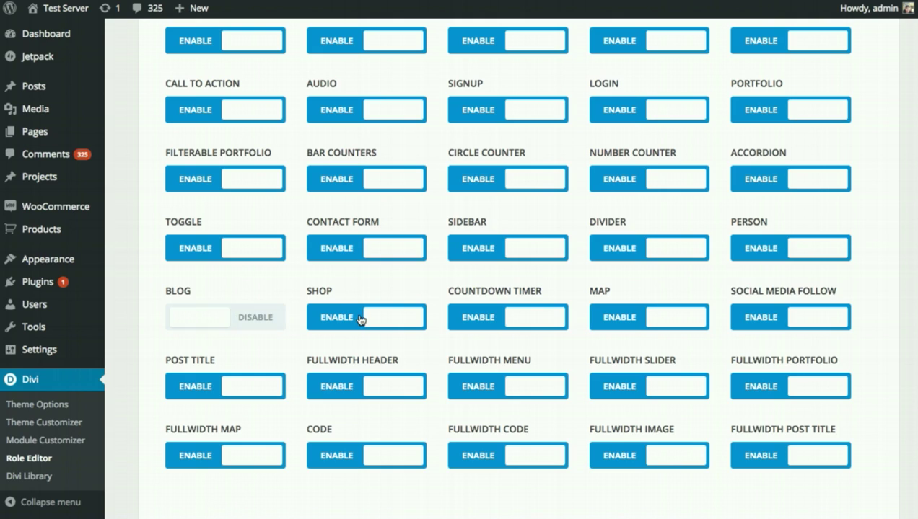
pyautogui.click(360, 320)
pyautogui.click(746, 116)
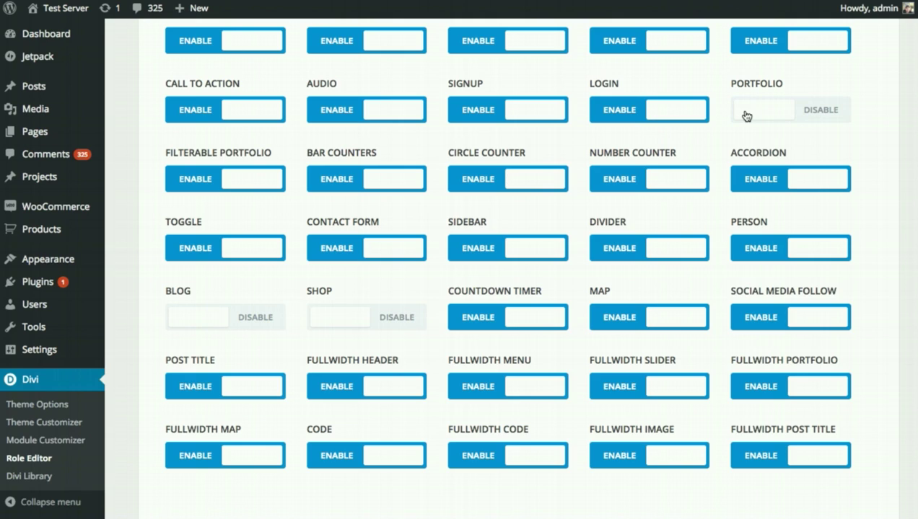
# - Re-enable the Portfolio, Shop and Blog modules for the Editor role
pyautogui.click(746, 116)
pyautogui.click(385, 318)
pyautogui.click(236, 322)
# - Re-enable all the disabled settings types for the Editor role: configuration, colors, fonts, buttons and layout
pyautogui.scroll(7, 352, 341)
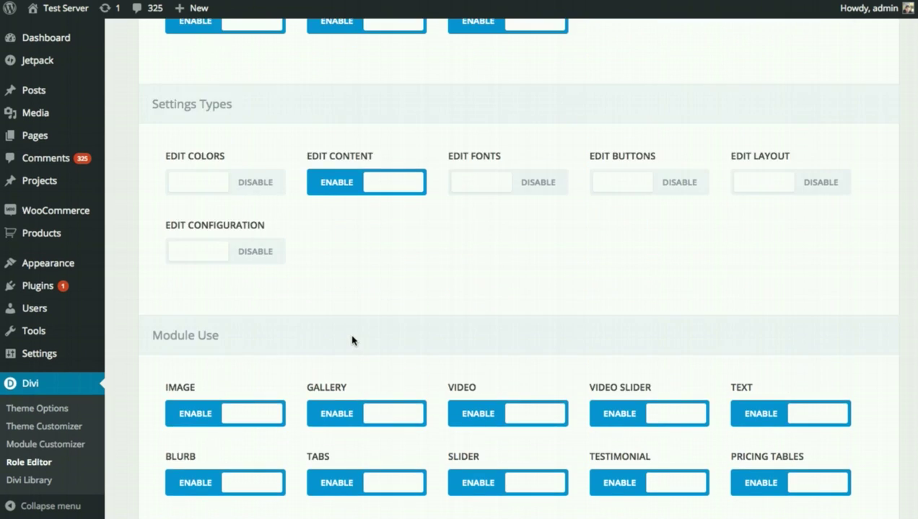
pyautogui.scroll(3, 353, 340)
pyautogui.click(260, 360)
pyautogui.click(229, 298)
pyautogui.click(548, 280)
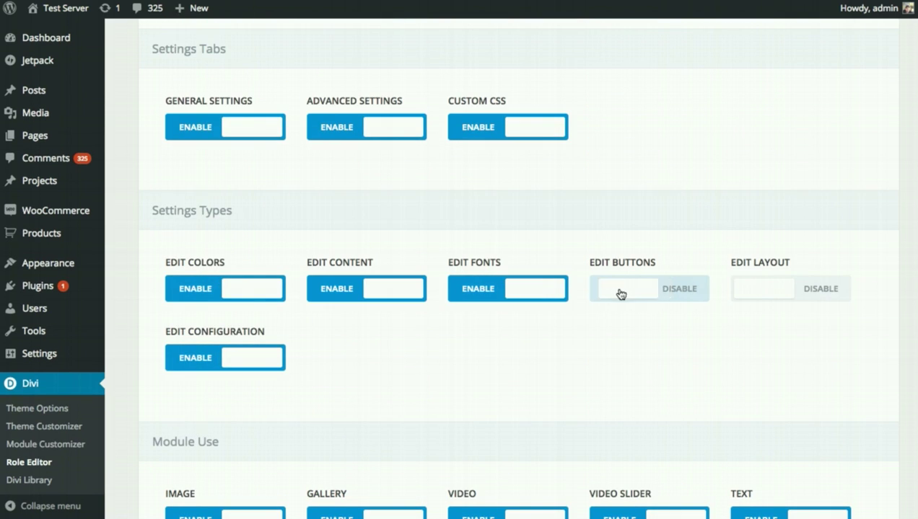
pyautogui.click(621, 294)
pyautogui.click(750, 290)
# - Disable Add/Delete Item and Move Item in the Editor role's builder interface permissions and save the Divi roles
pyautogui.scroll(19, 746, 292)
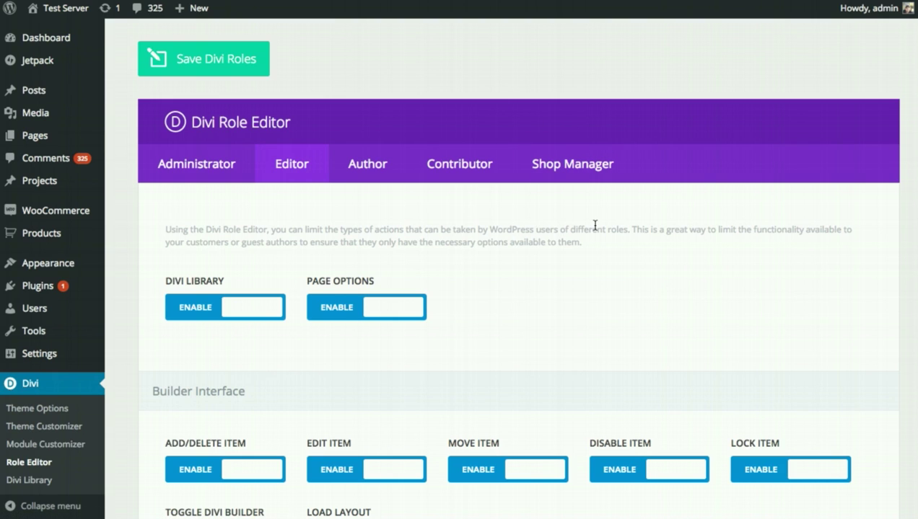
pyautogui.scroll(-5, 595, 226)
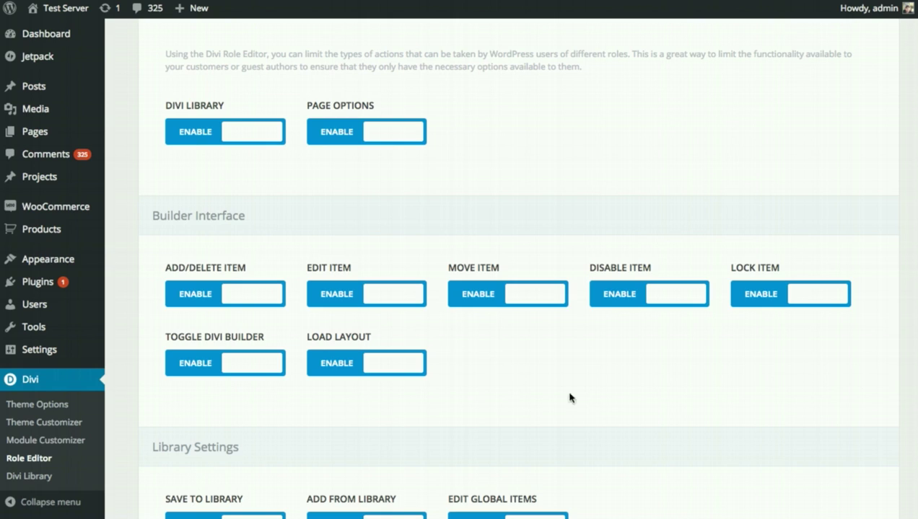
pyautogui.click(216, 295)
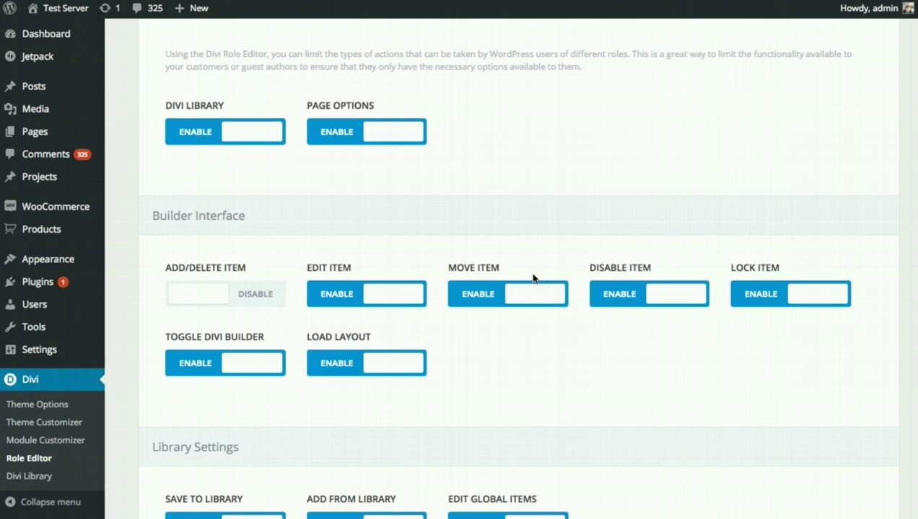
pyautogui.click(481, 294)
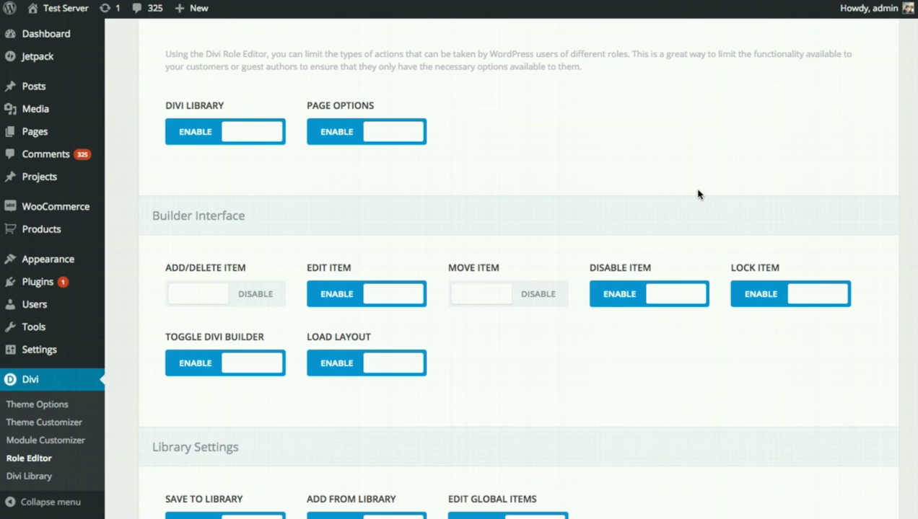
pyautogui.scroll(5, 696, 195)
pyautogui.click(258, 58)
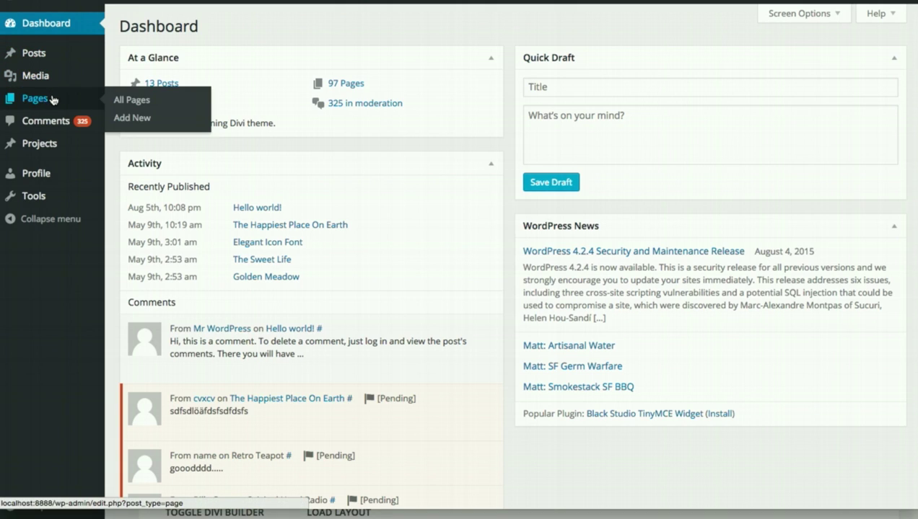
# - Open the existing Home page for editing in the Divi Builder
pyautogui.click(52, 99)
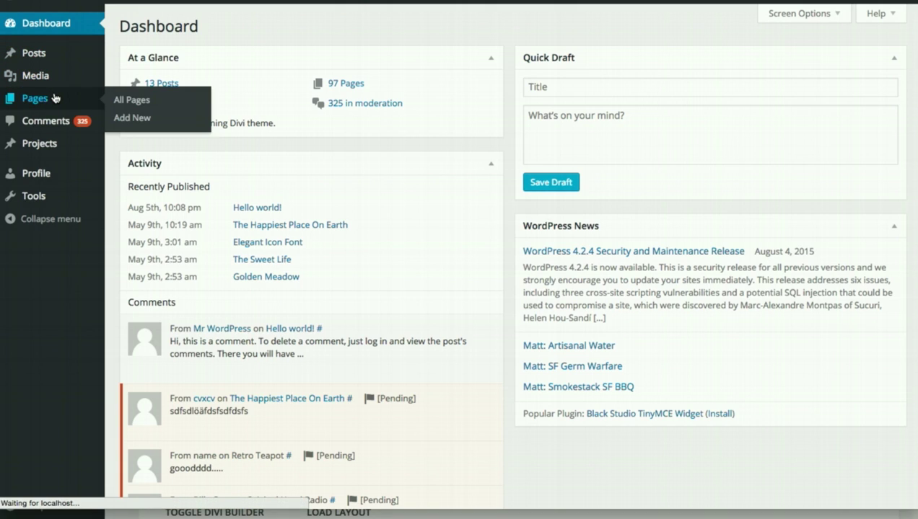
pyautogui.click(190, 14)
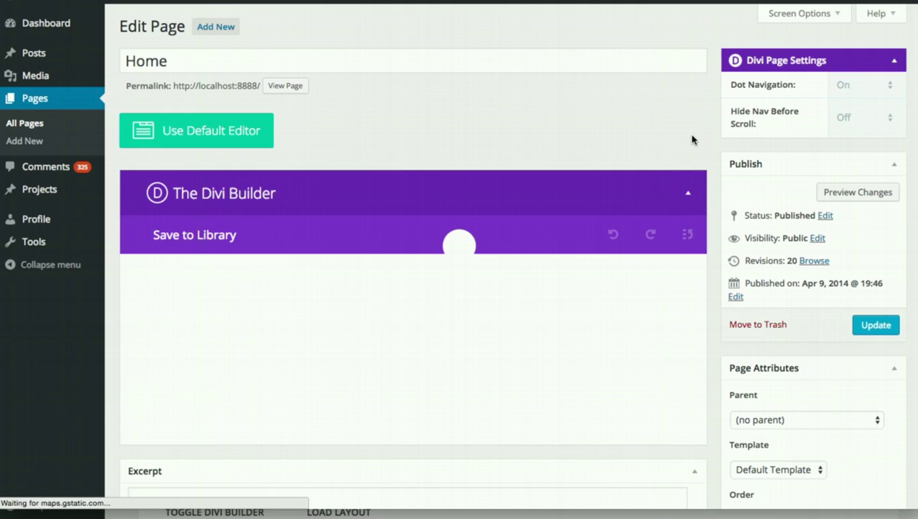
pyautogui.scroll(-1, 691, 140)
pyautogui.scroll(-3, 691, 140)
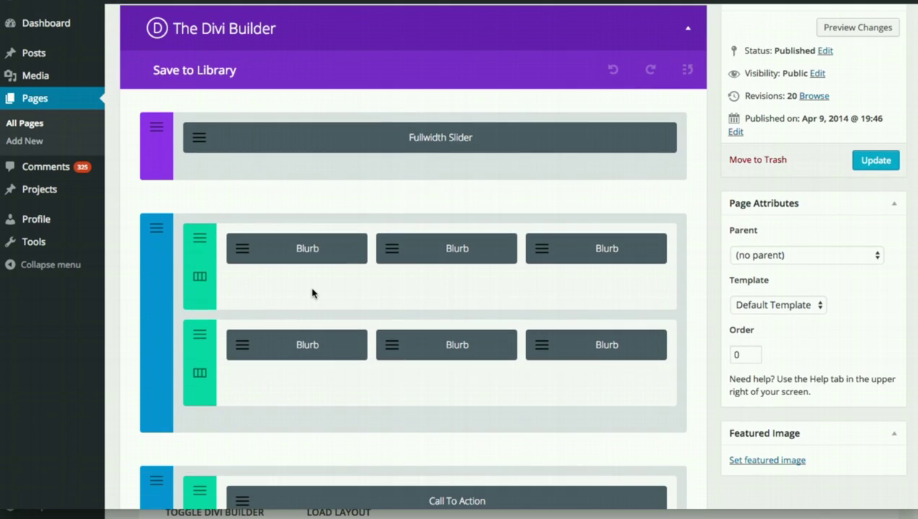
# - Check the modules in the Home page's builder layout and open the settings of the first Blurb in the upper blurb row
pyautogui.moveTo(315, 287); pyautogui.dragTo(395, 295)
pyautogui.click(405, 330)
pyautogui.scroll(-1, 493, 303)
pyautogui.scroll(-6, 472, 304)
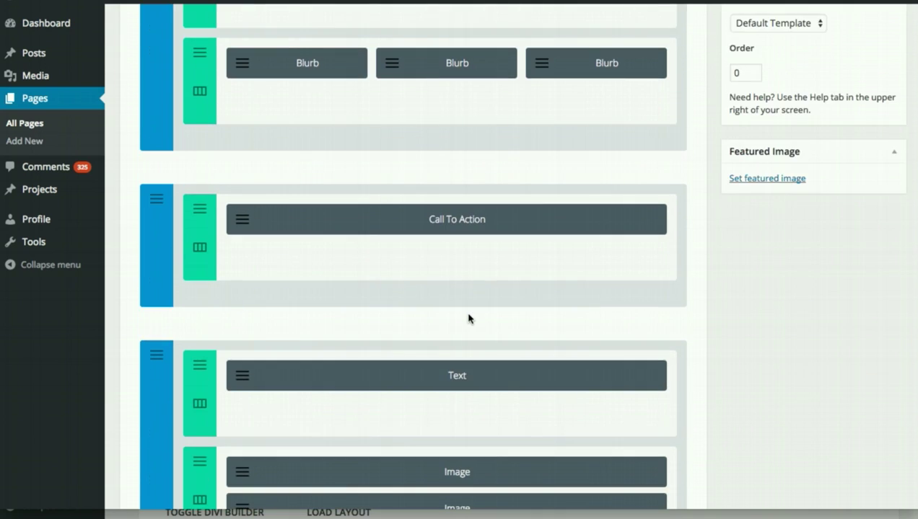
pyautogui.scroll(10, 469, 319)
pyautogui.scroll(-2, 471, 321)
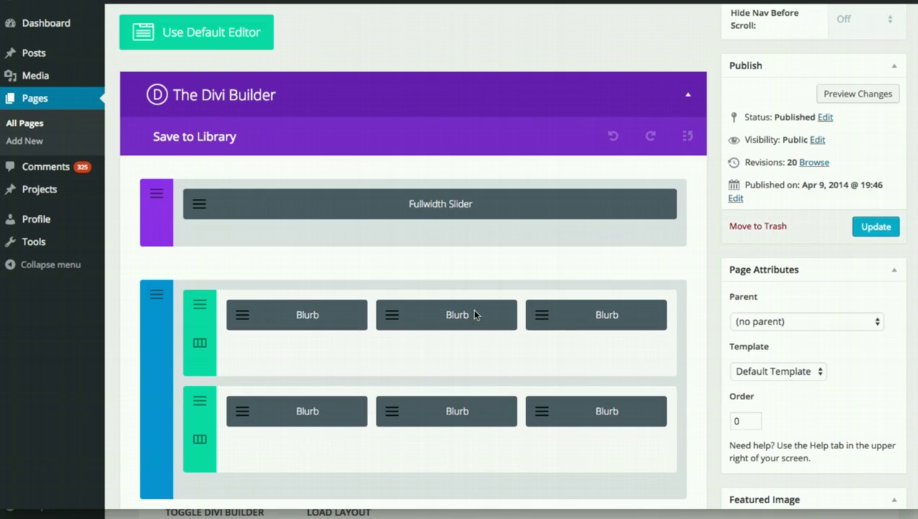
pyautogui.click(247, 316)
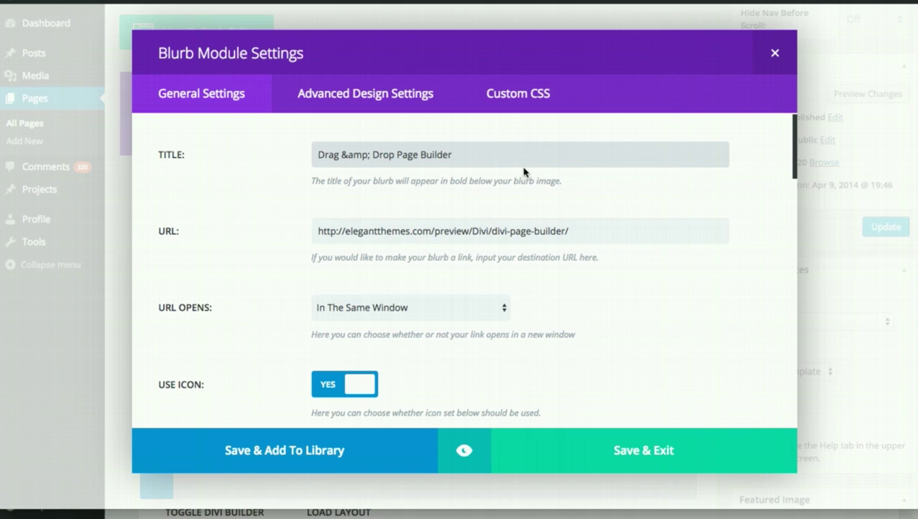
# - Close the Blurb module settings, disable Divi Library for the Editor role and save the Divi roles
pyautogui.click(775, 52)
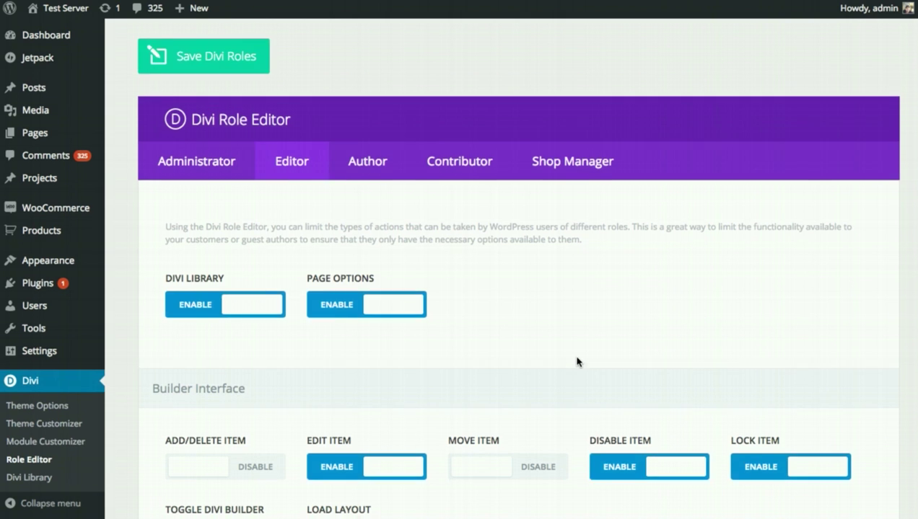
pyautogui.scroll(-4, 577, 362)
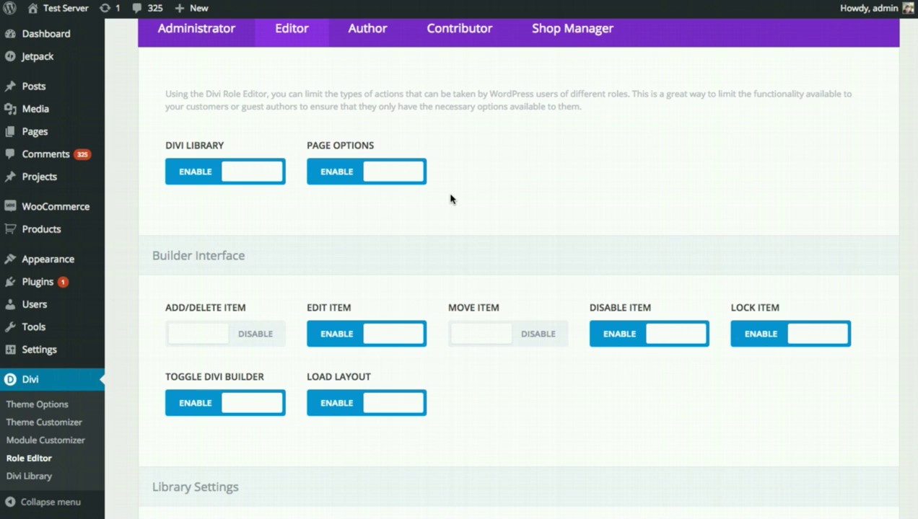
pyautogui.click(223, 182)
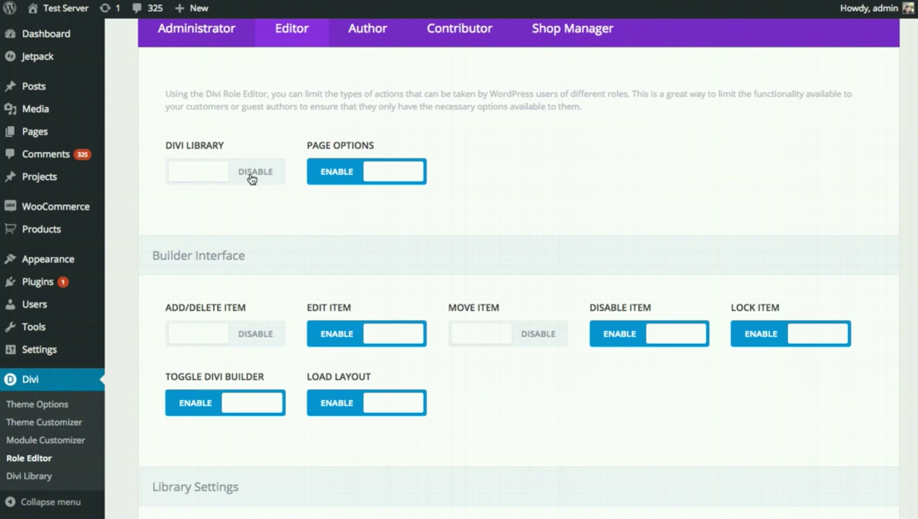
pyautogui.scroll(3, 578, 170)
pyautogui.click(241, 59)
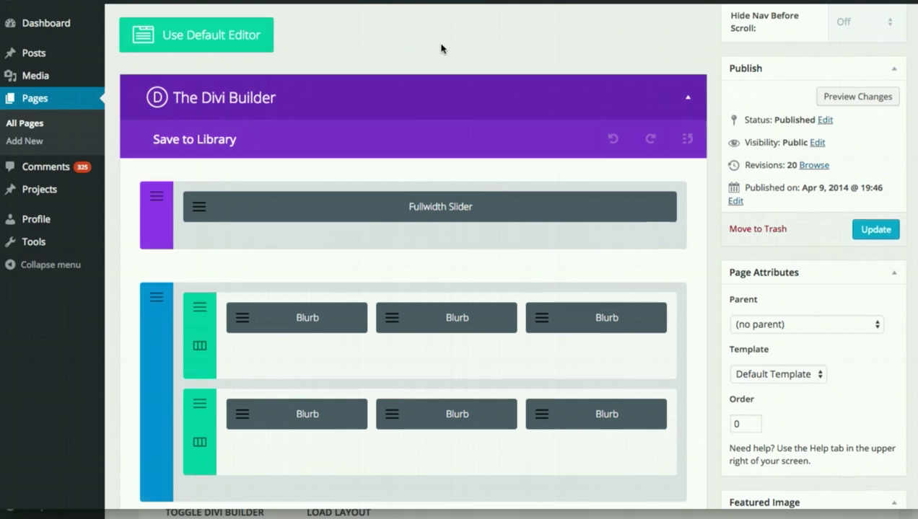
# - Check the Home page's Divi Builder header and layout for the effect of disabling Divi Library
pyautogui.scroll(2, 441, 47)
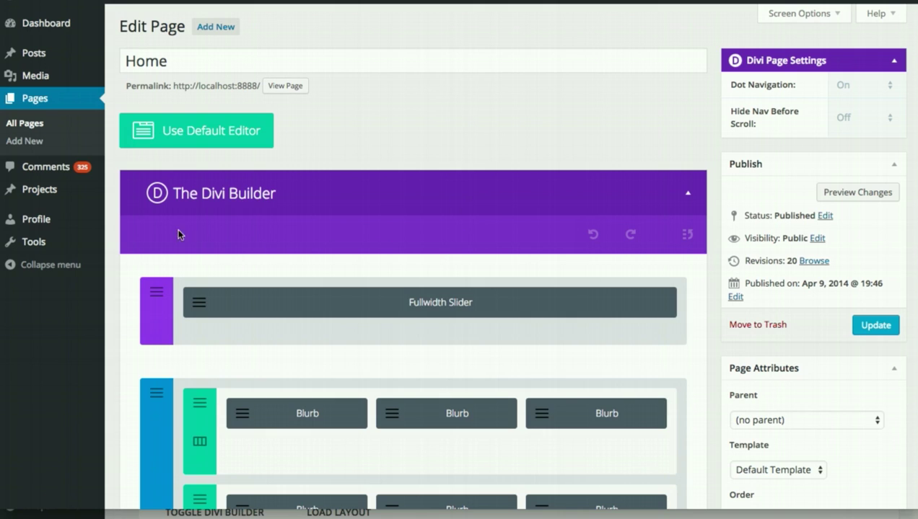
pyautogui.scroll(-2, 274, 204)
pyautogui.scroll(-3, 313, 369)
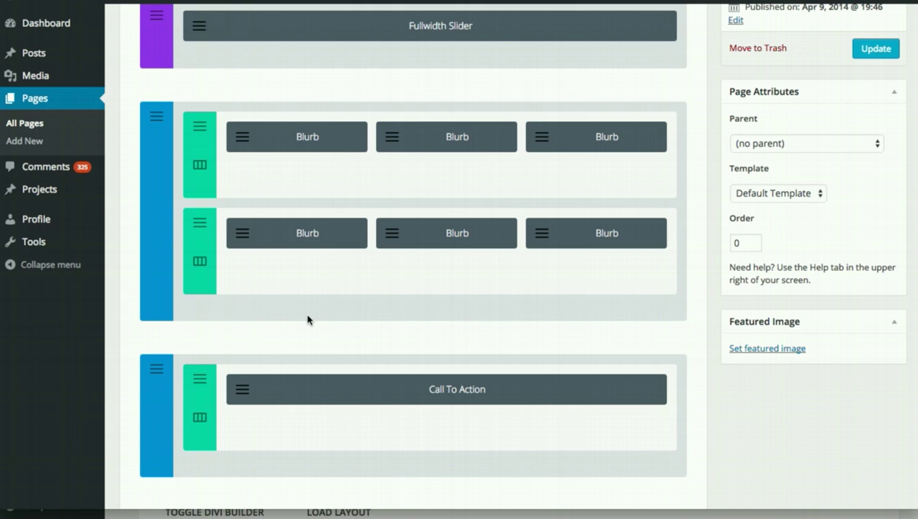
pyautogui.scroll(5, 307, 319)
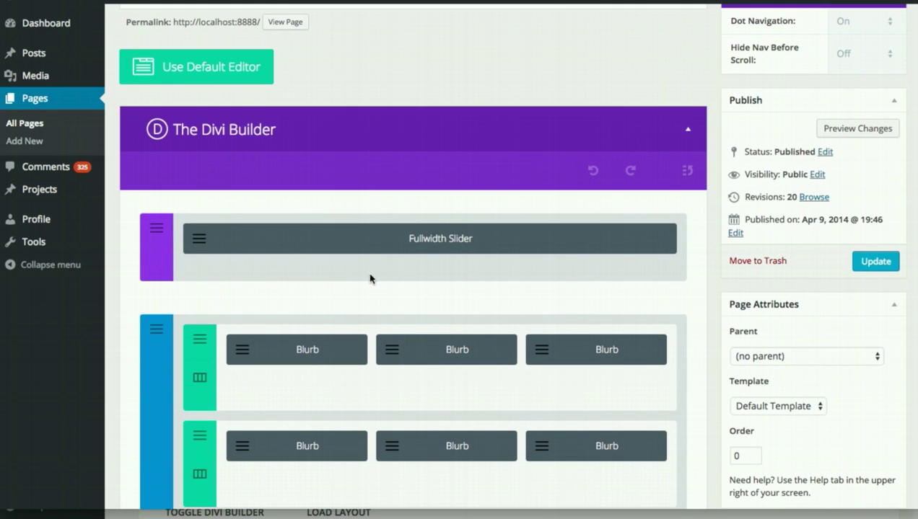
pyautogui.scroll(-1, 370, 279)
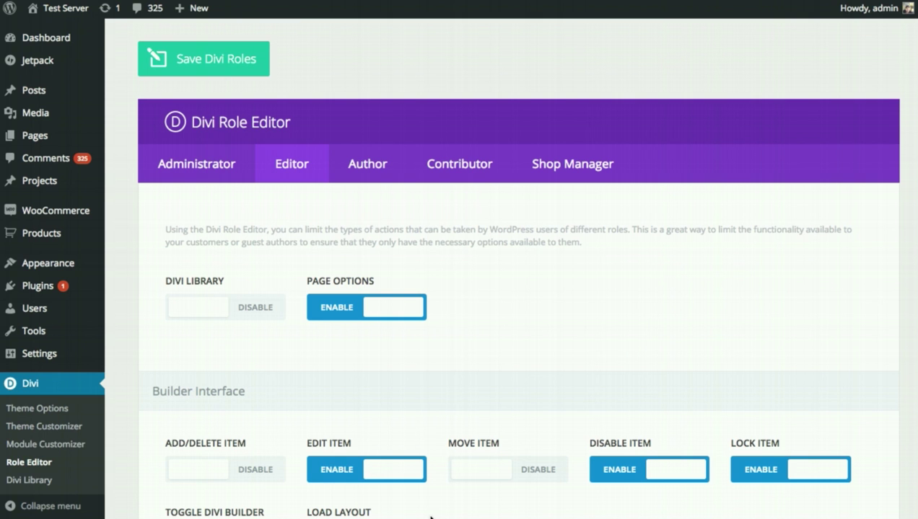
# - Re-enable Divi Library for the Editor role and review its library settings permissions
pyautogui.click(267, 307)
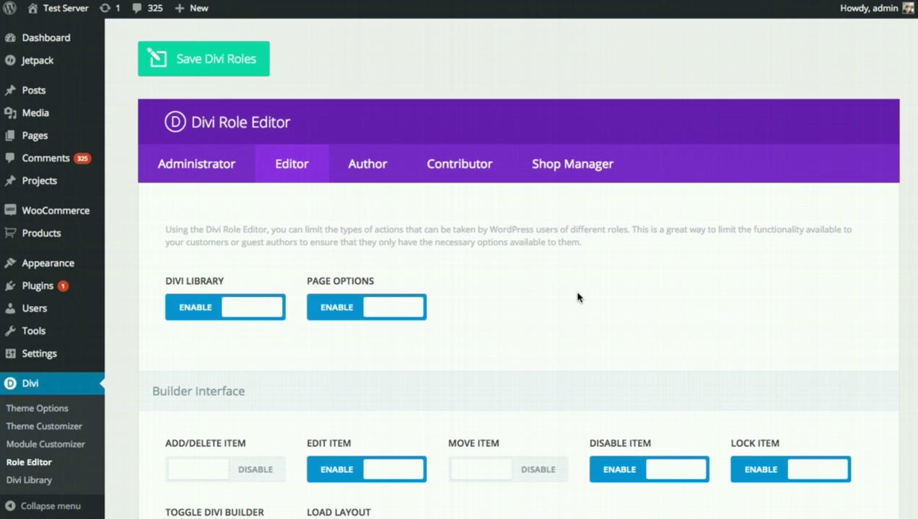
pyautogui.scroll(-2, 580, 296)
pyautogui.scroll(-5, 582, 292)
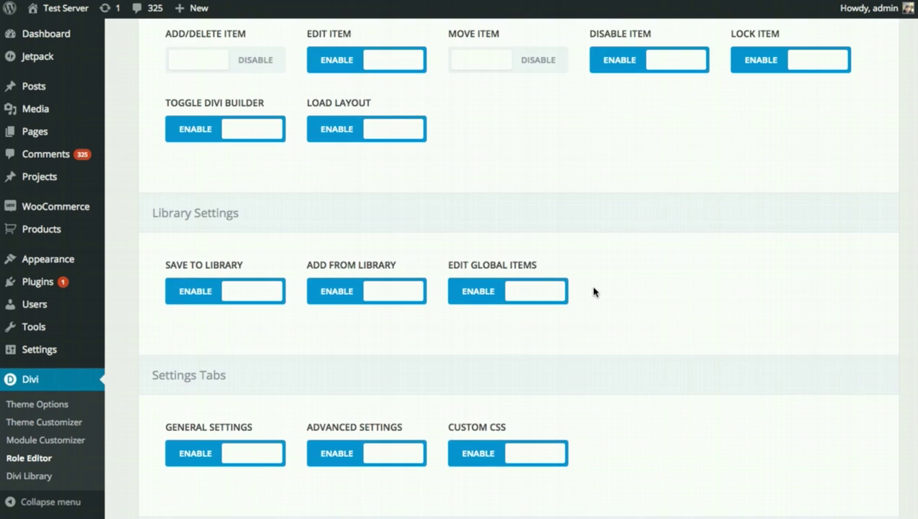
pyautogui.scroll(-1, 605, 290)
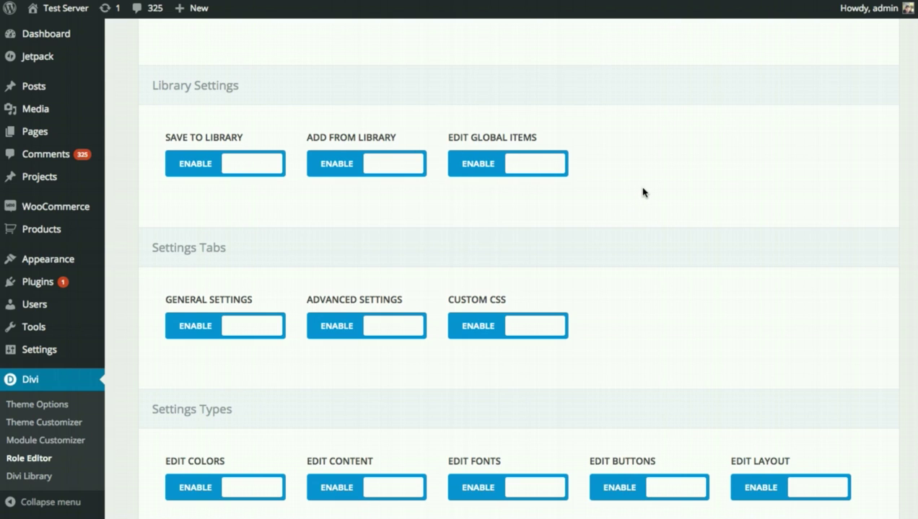
pyautogui.scroll(3, 644, 198)
# - Disable the Advanced Settings and Custom CSS tabs for the Editor role and save the Divi roles
pyautogui.scroll(-5, 644, 199)
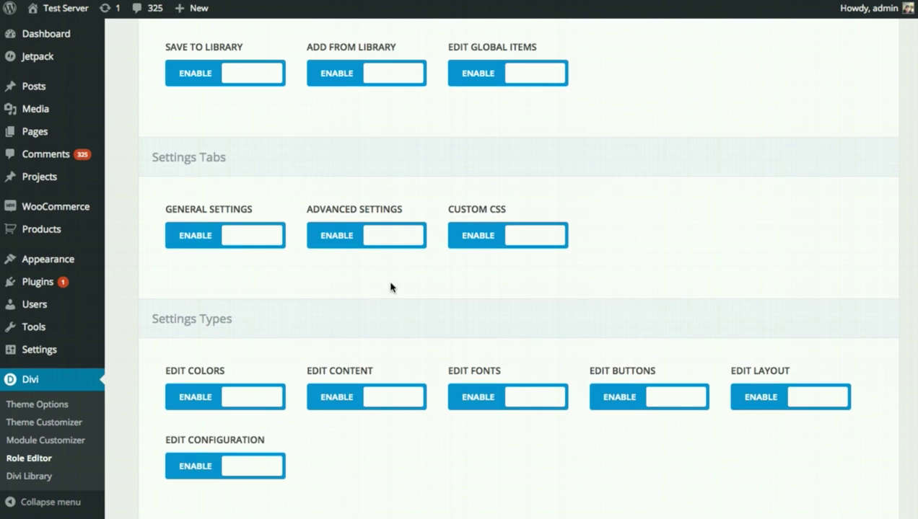
pyautogui.click(364, 243)
pyautogui.click(486, 238)
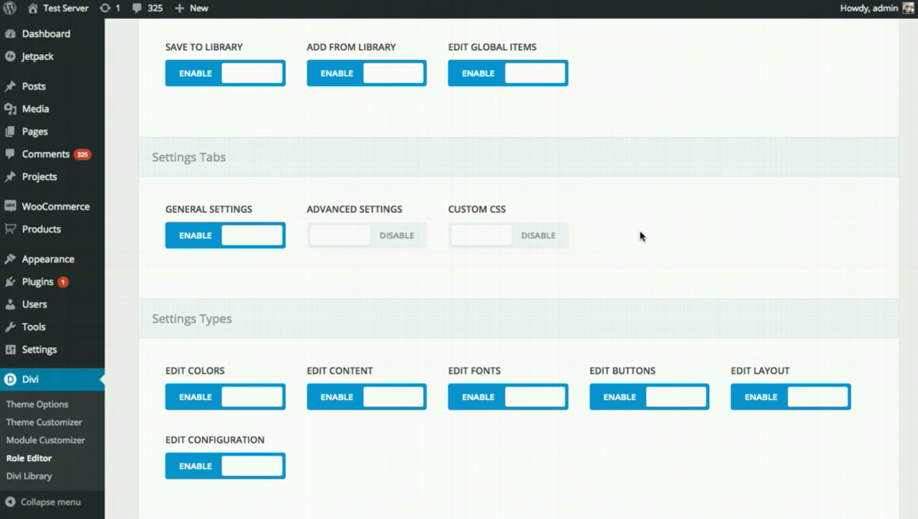
pyautogui.scroll(5, 642, 235)
pyautogui.scroll(5, 198, 54)
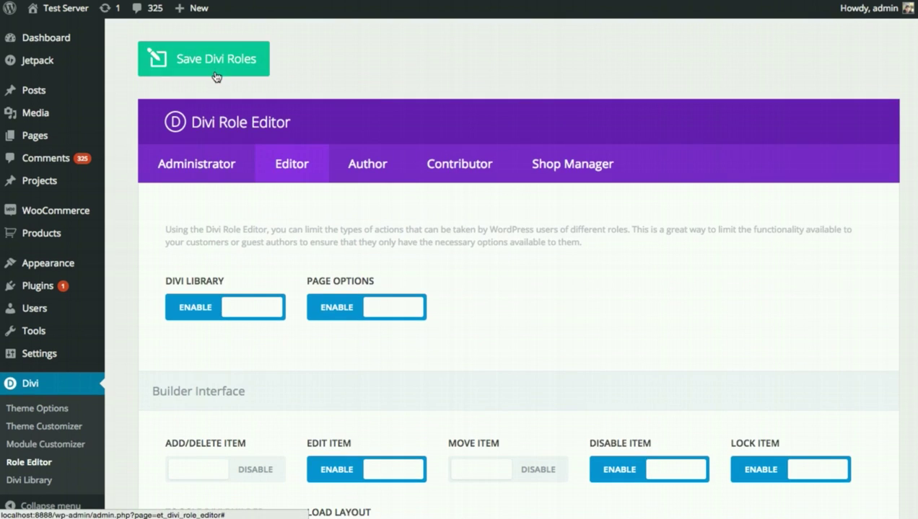
pyautogui.click(215, 75)
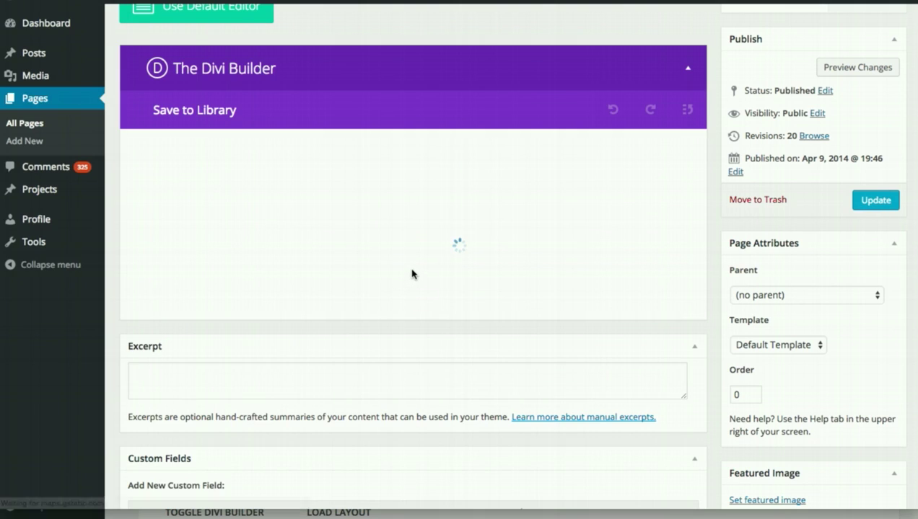
# - Open the first Blurb's settings on the Home page, check which settings tabs are offered, and close them
pyautogui.click(254, 284)
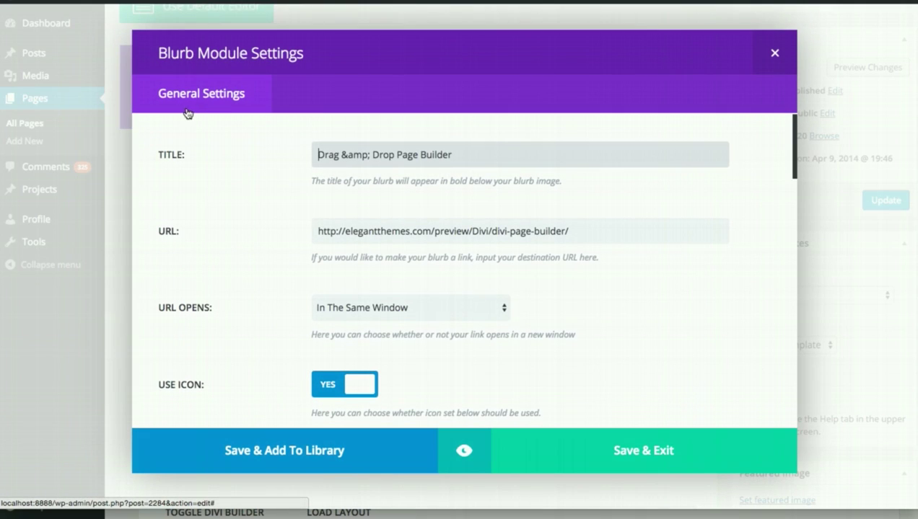
pyautogui.click(313, 91)
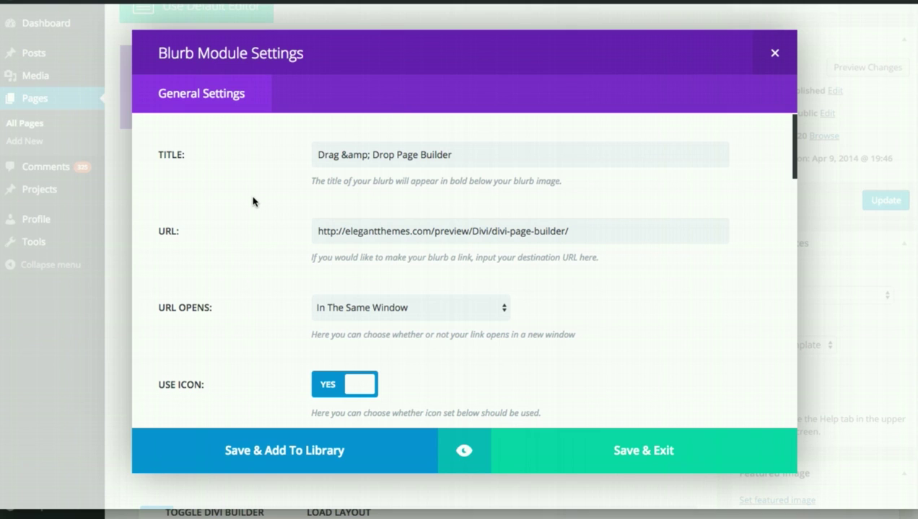
pyautogui.scroll(-5, 254, 201)
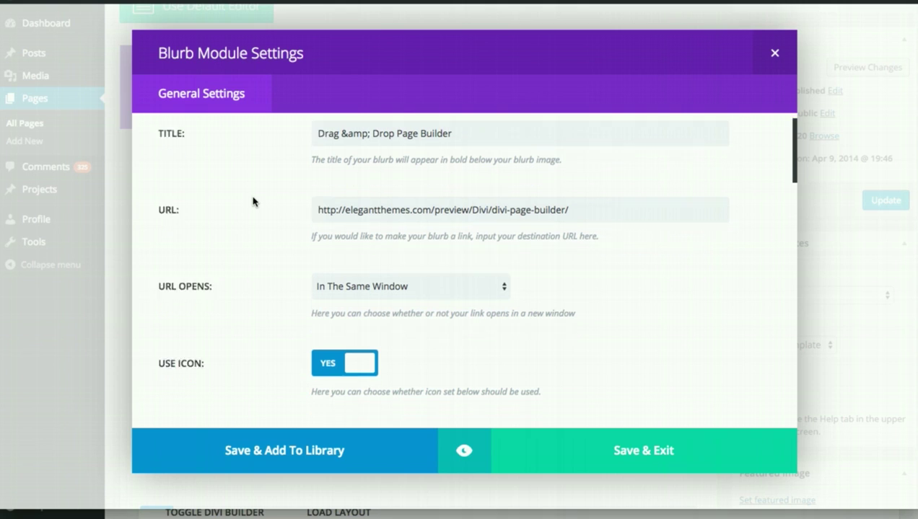
pyautogui.scroll(5, 256, 191)
pyautogui.click(772, 53)
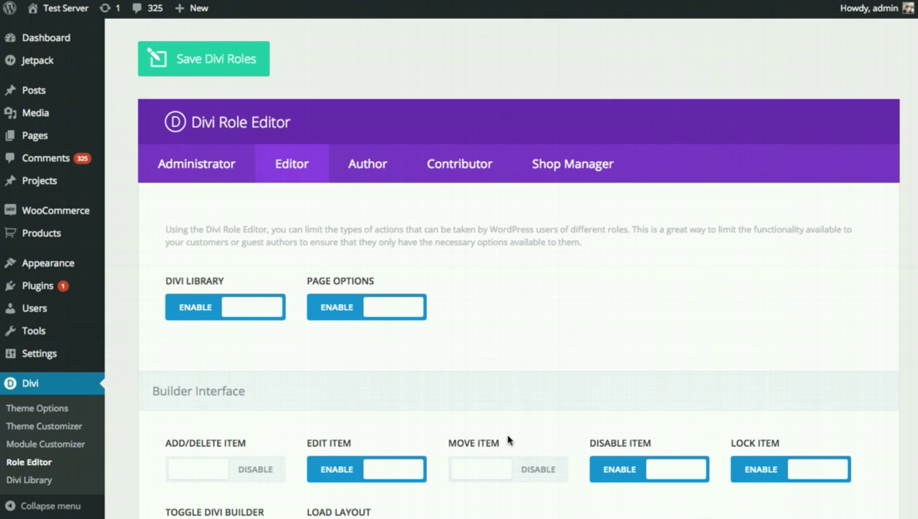
# - Examine the general settings offered in the Home page's Call To Action module, from title to CSS class, and close them
pyautogui.scroll(-10, 537, 396)
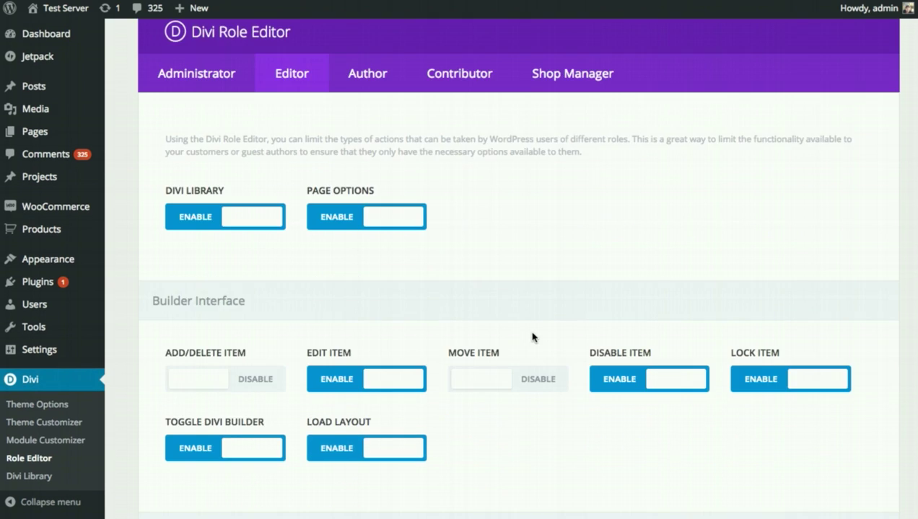
pyautogui.scroll(-1, 542, 349)
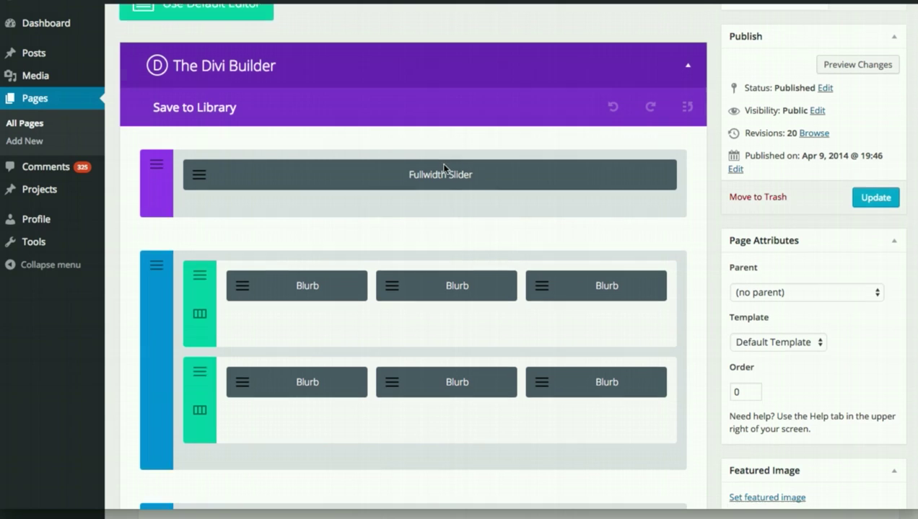
pyautogui.scroll(-3, 301, 229)
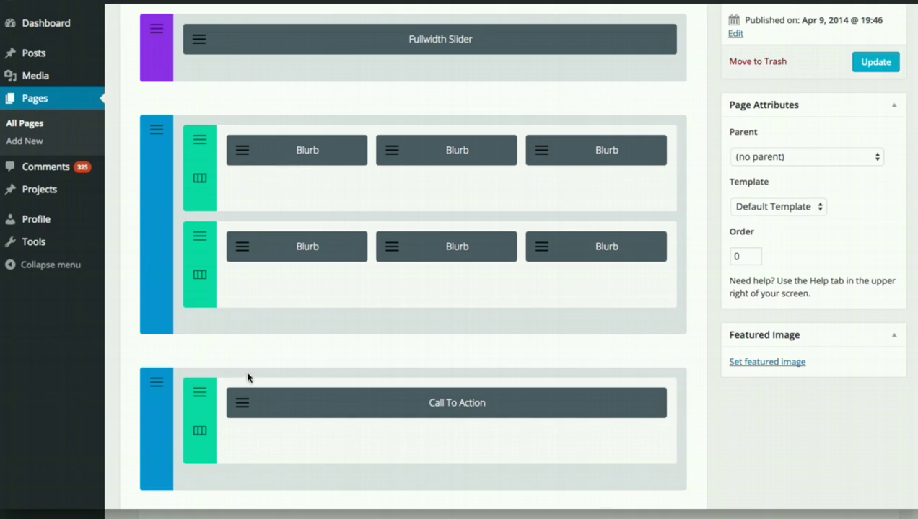
pyautogui.click(243, 407)
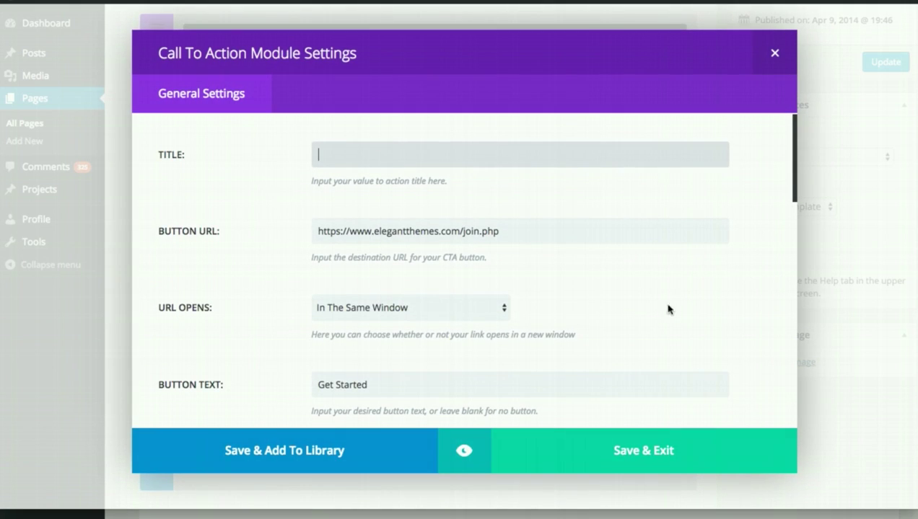
pyautogui.scroll(-5, 743, 296)
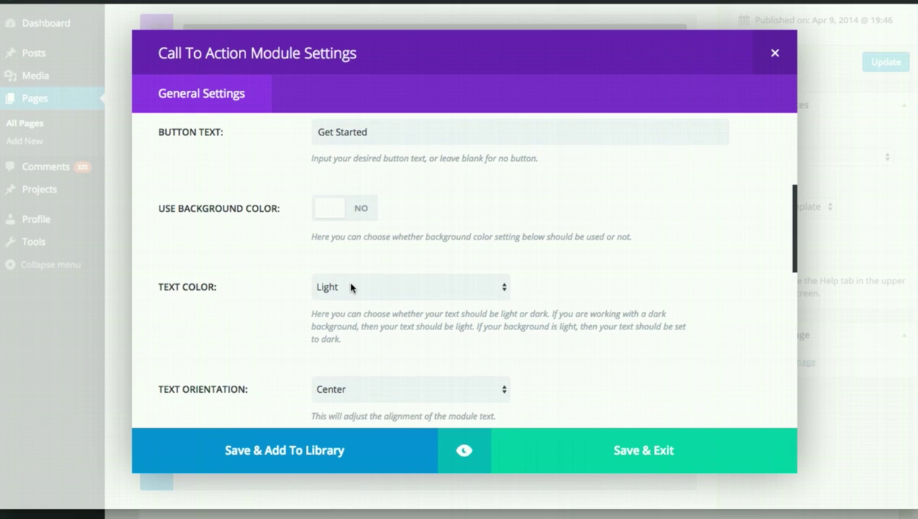
pyautogui.scroll(-2, 346, 284)
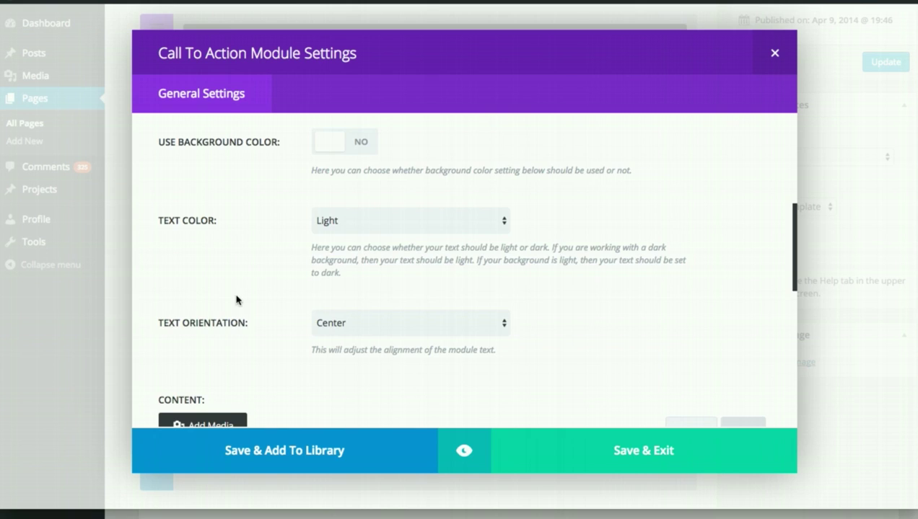
pyautogui.scroll(3, 242, 312)
pyautogui.scroll(2, 344, 329)
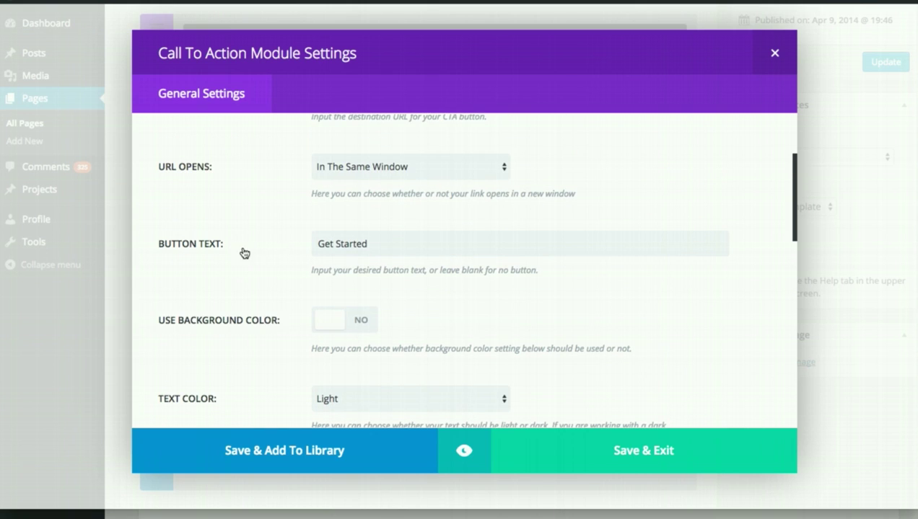
pyautogui.scroll(4, 401, 278)
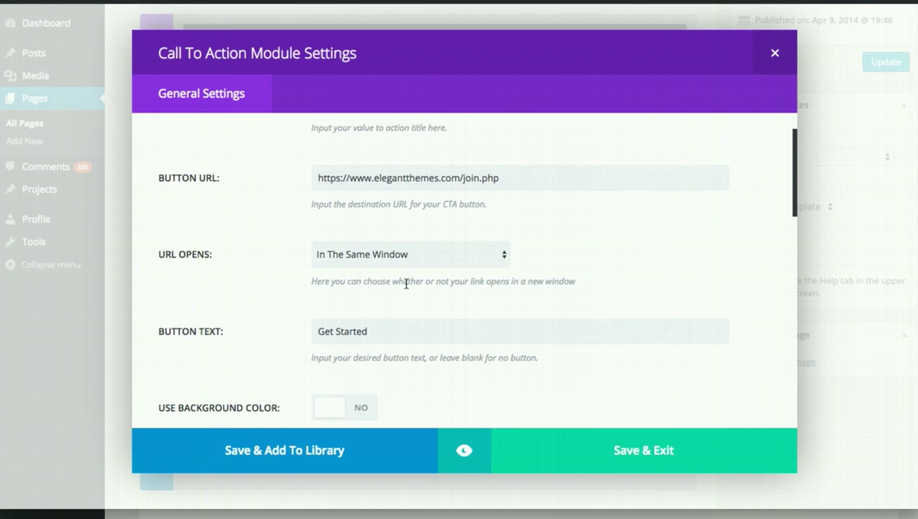
pyautogui.scroll(-15, 408, 287)
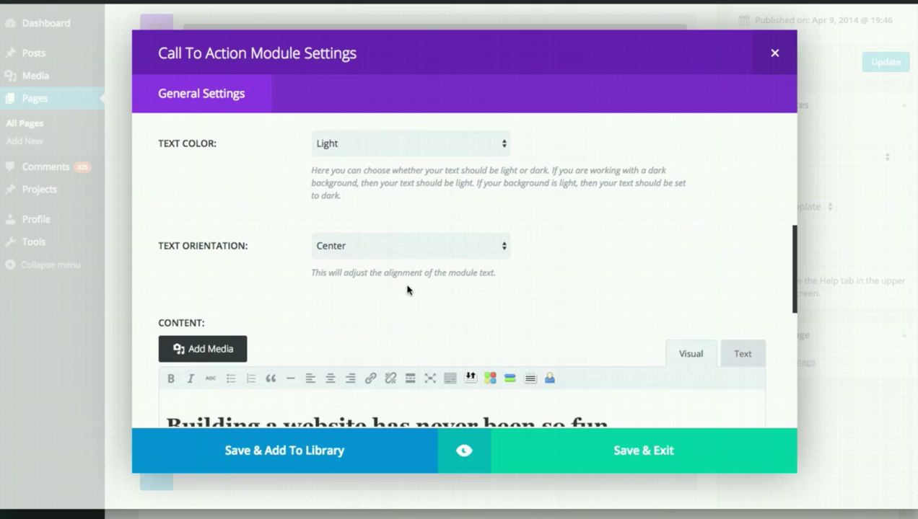
pyautogui.scroll(-4, 416, 287)
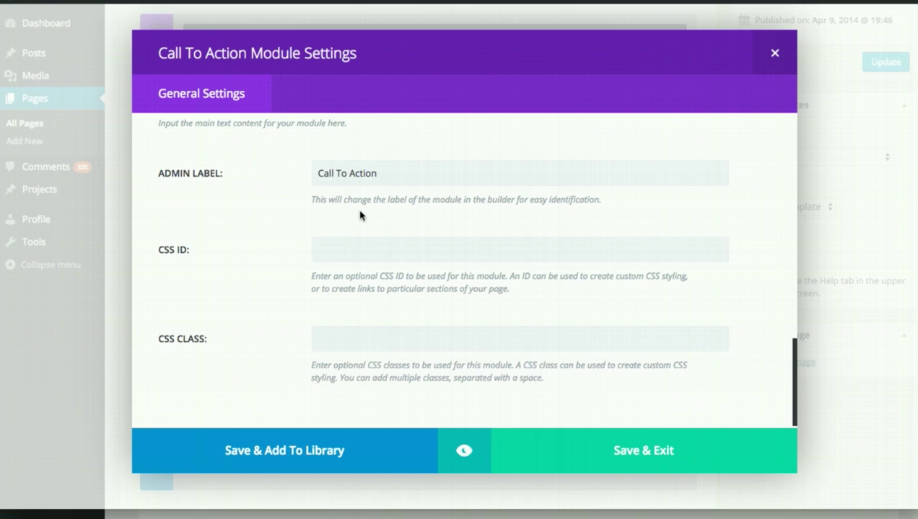
pyautogui.scroll(15, 360, 215)
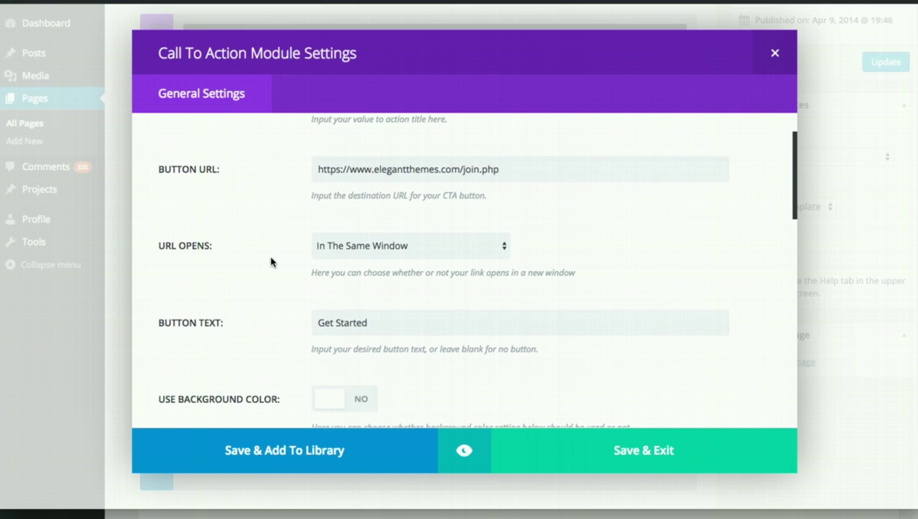
pyautogui.scroll(2, 271, 261)
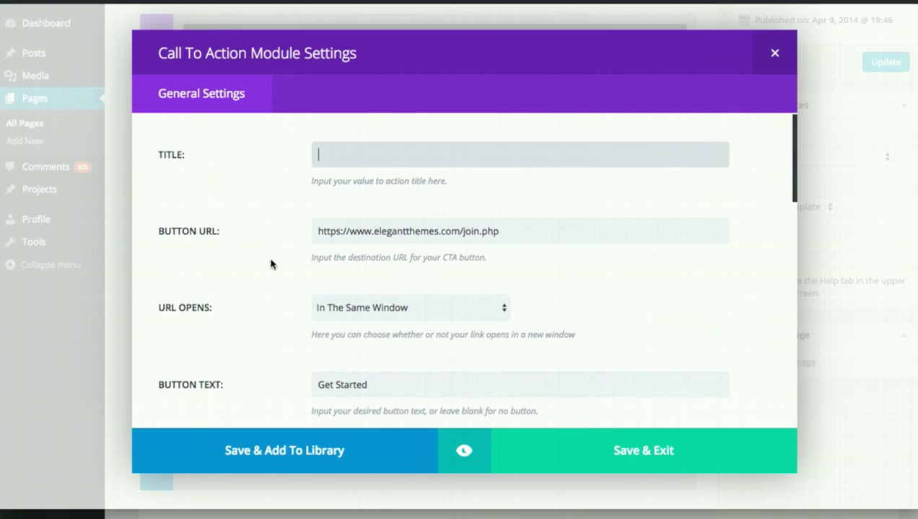
pyautogui.scroll(-3, 282, 262)
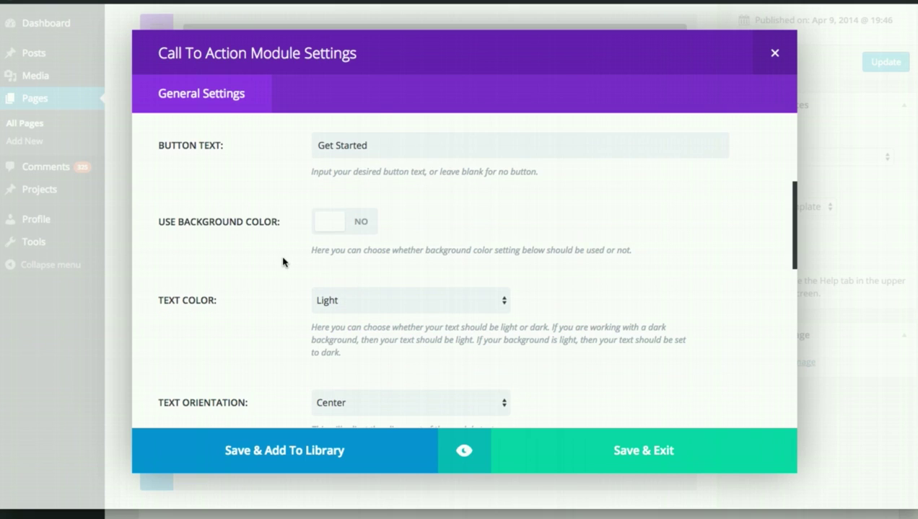
pyautogui.scroll(-4, 280, 258)
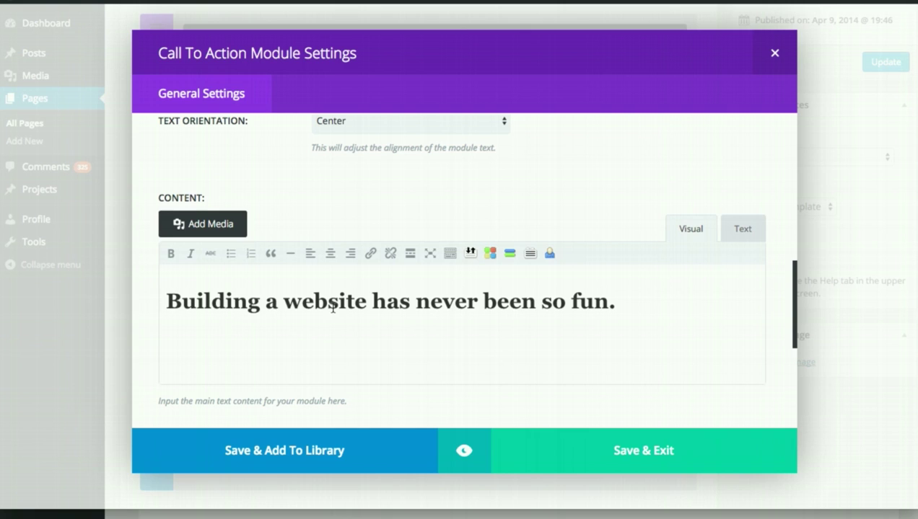
pyautogui.click(774, 52)
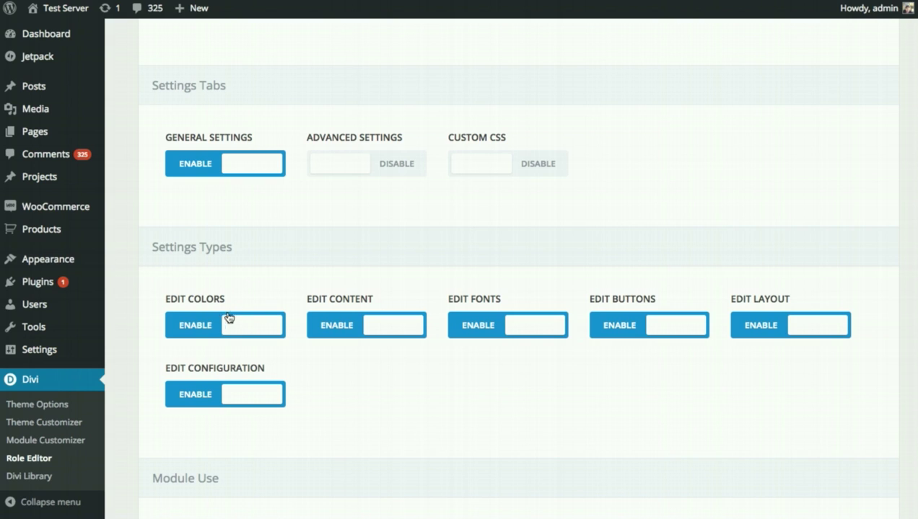
# - Disable Edit Fonts, Edit Layout and Edit Configuration for the Editor role and save the Divi roles
pyautogui.click(469, 331)
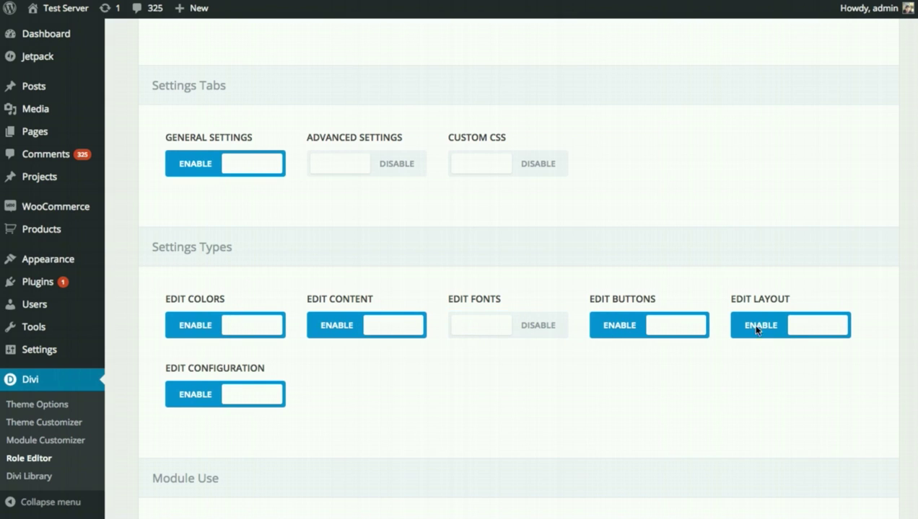
pyautogui.click(786, 326)
pyautogui.click(256, 389)
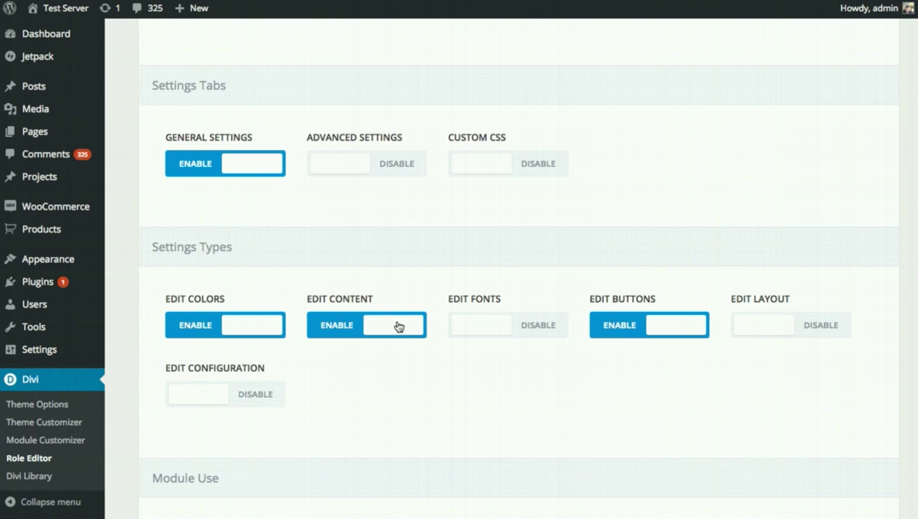
pyautogui.scroll(5, 616, 267)
pyautogui.scroll(-7, 621, 276)
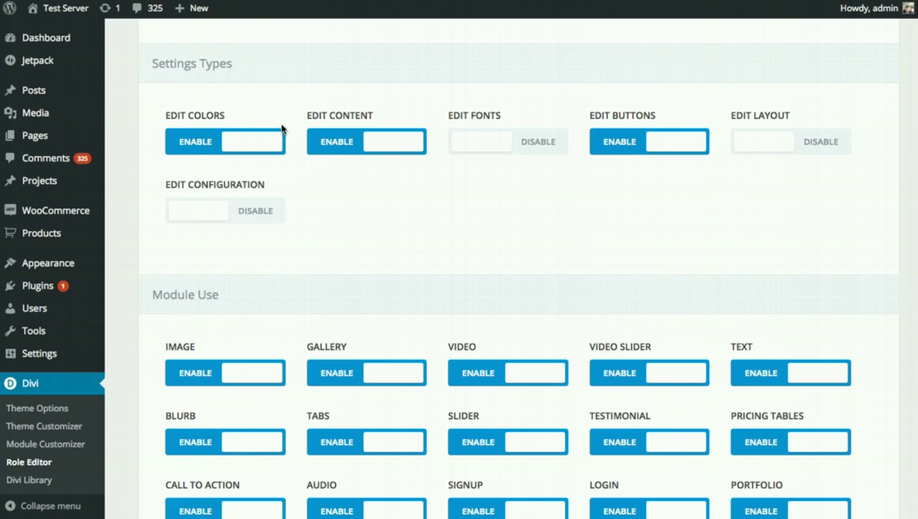
pyautogui.scroll(10, 497, 241)
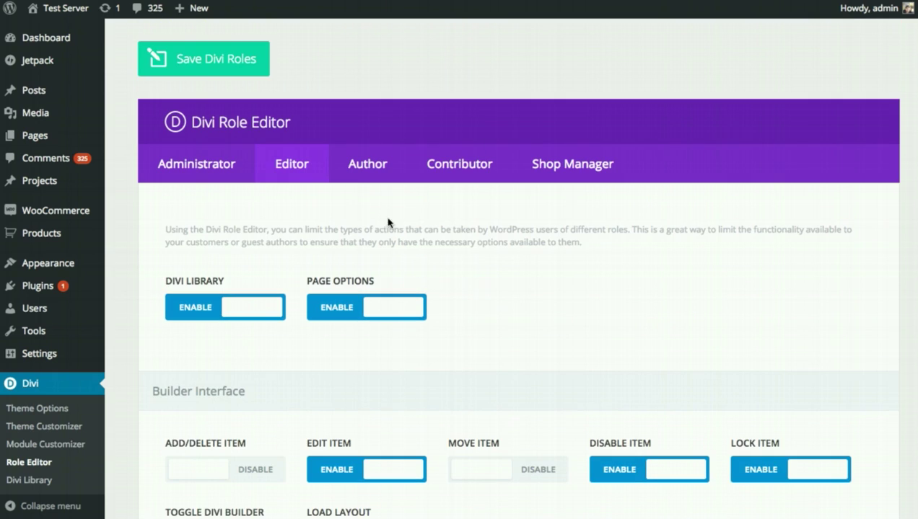
pyautogui.click(196, 62)
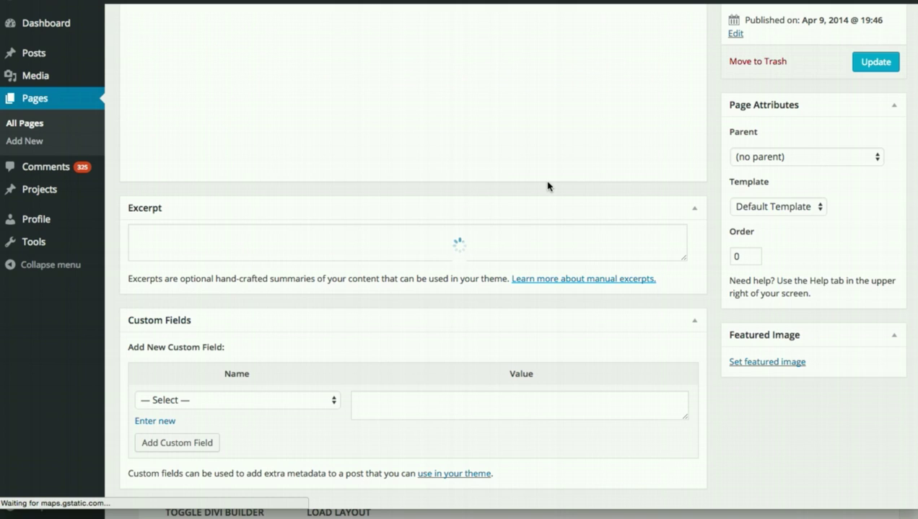
# - Open the settings of the first Blurb in the Home page's second Blurb row and examine its icon and color options
pyautogui.scroll(-5, 553, 187)
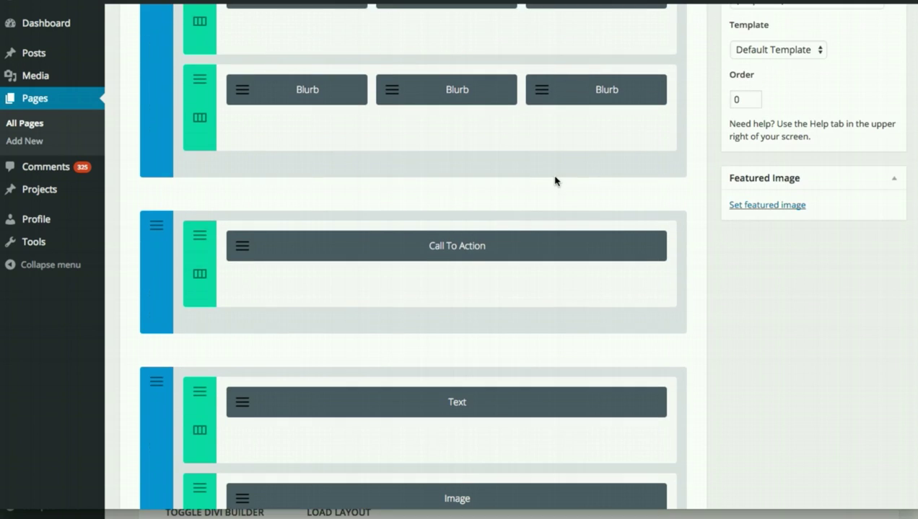
pyautogui.scroll(3, 548, 185)
pyautogui.scroll(1, 361, 245)
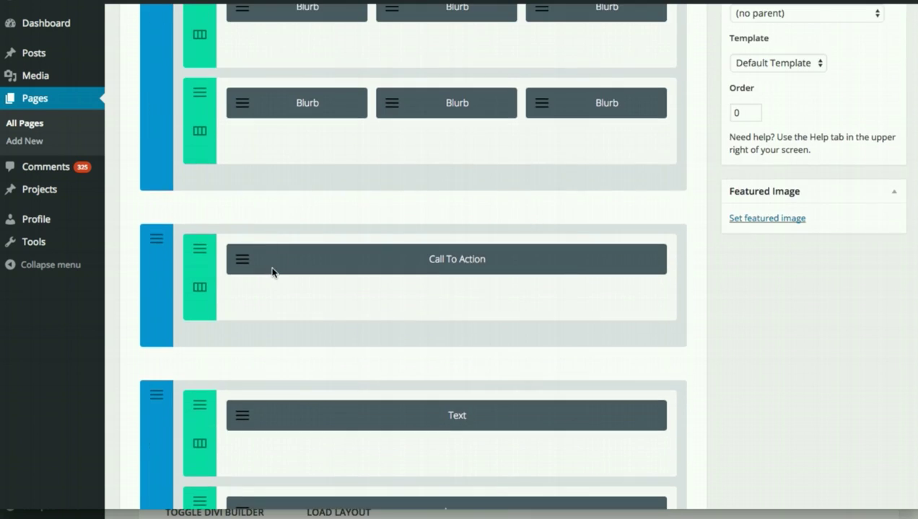
pyautogui.click(246, 135)
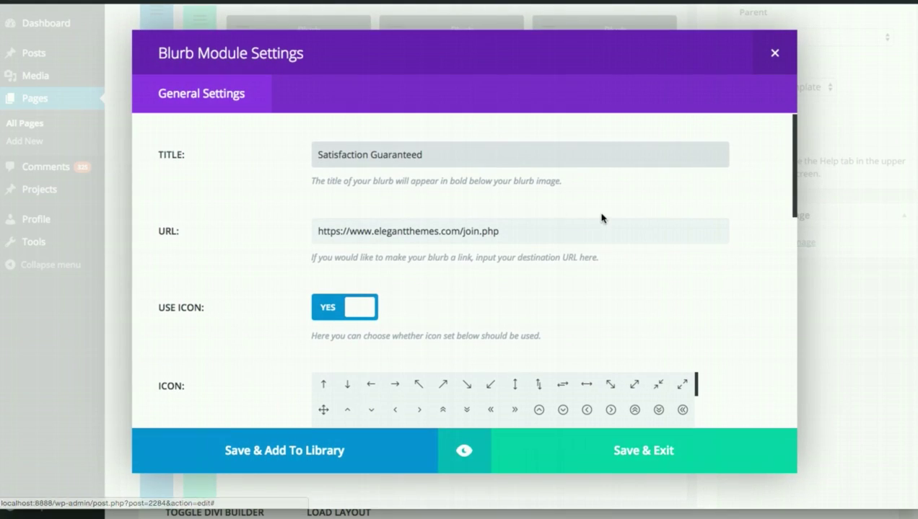
pyautogui.scroll(-1, 543, 267)
pyautogui.scroll(-8, 471, 245)
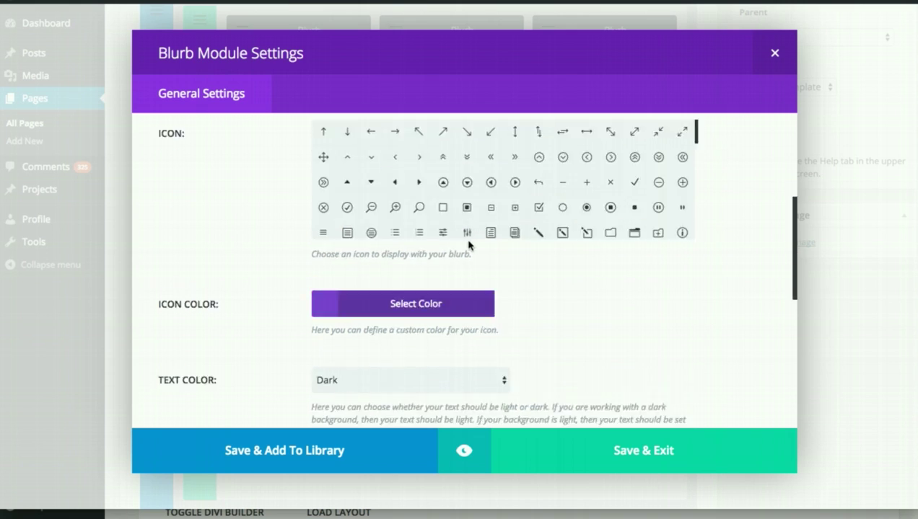
pyautogui.scroll(3, 258, 229)
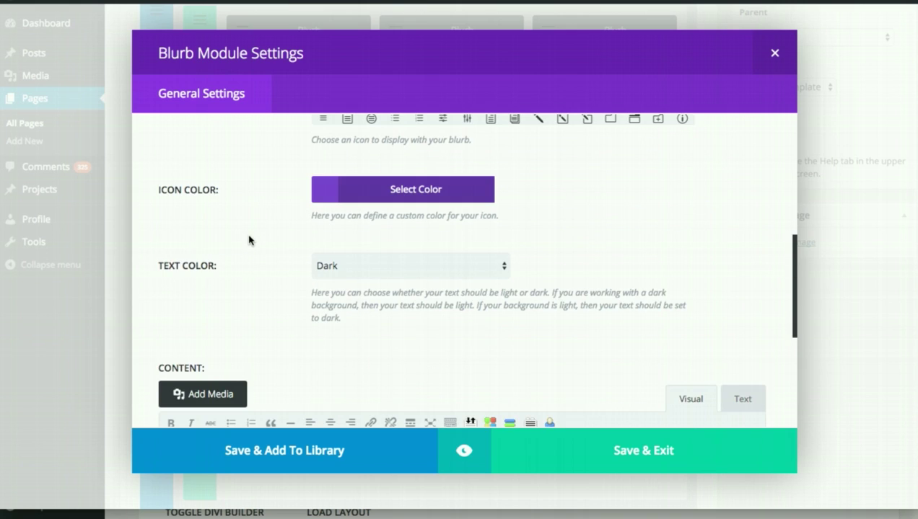
pyautogui.scroll(5, 245, 248)
pyautogui.scroll(-5, 240, 257)
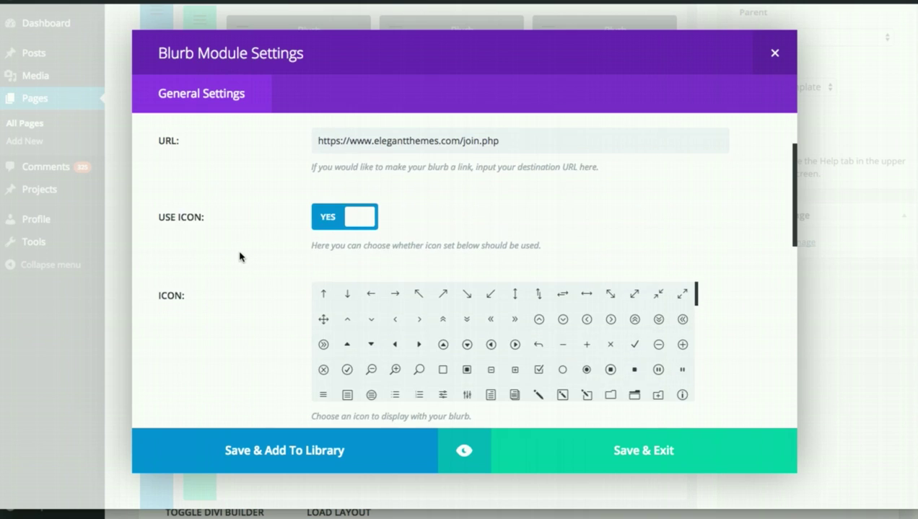
pyautogui.scroll(-1, 239, 257)
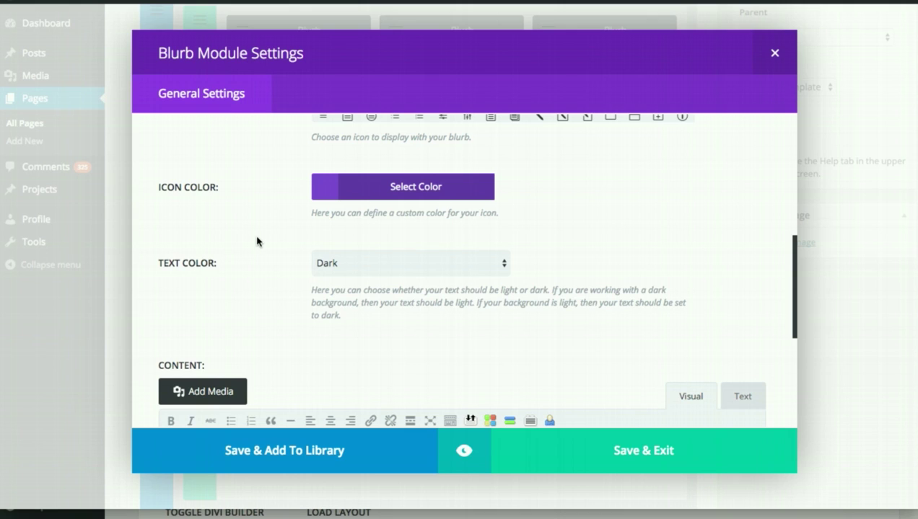
# - Review the same Blurb's general settings from title to admin label, then save and exit the module
pyautogui.scroll(10, 259, 252)
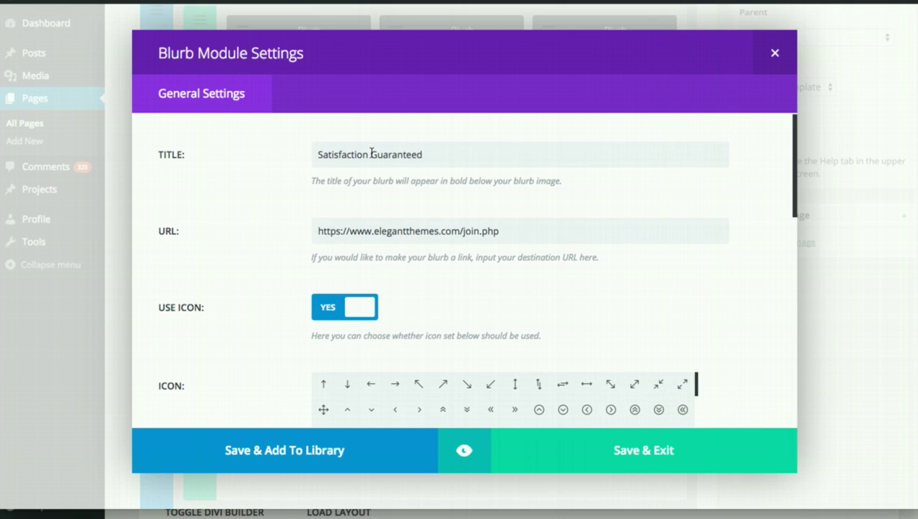
pyautogui.scroll(-5, 273, 249)
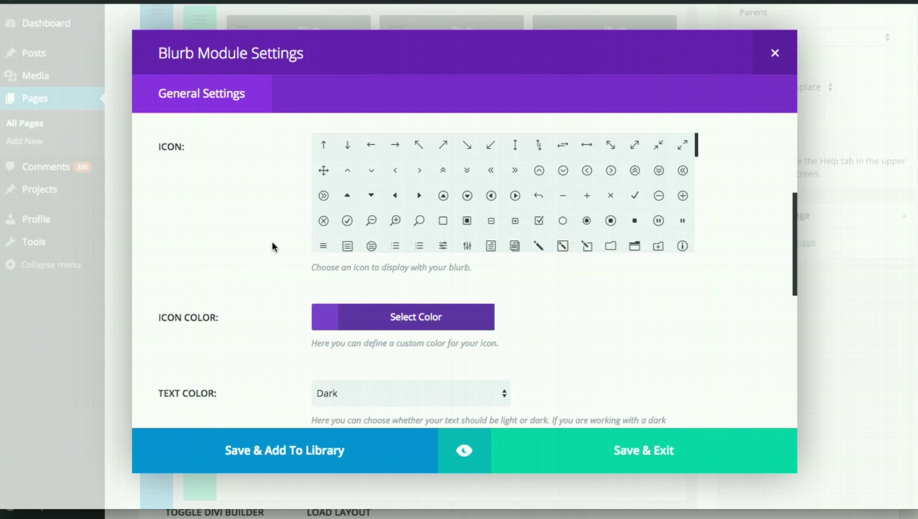
pyautogui.scroll(-4, 289, 242)
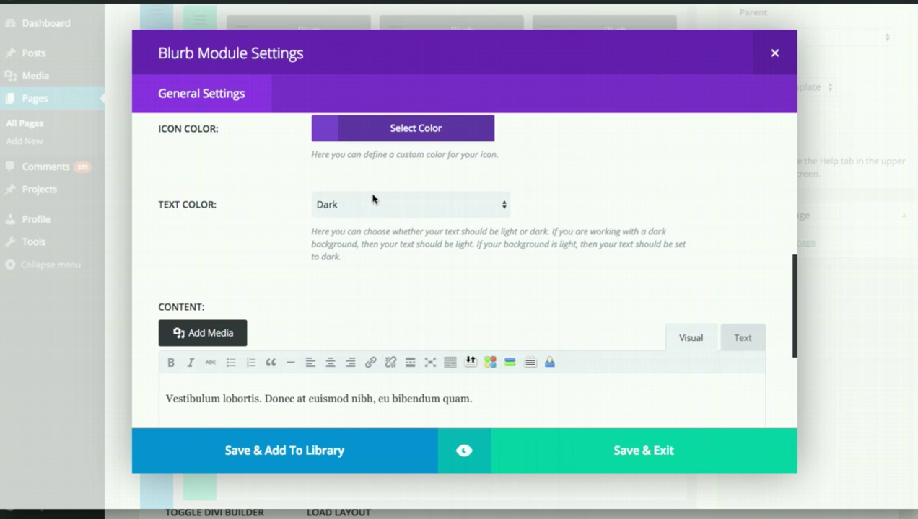
pyautogui.scroll(-3, 390, 209)
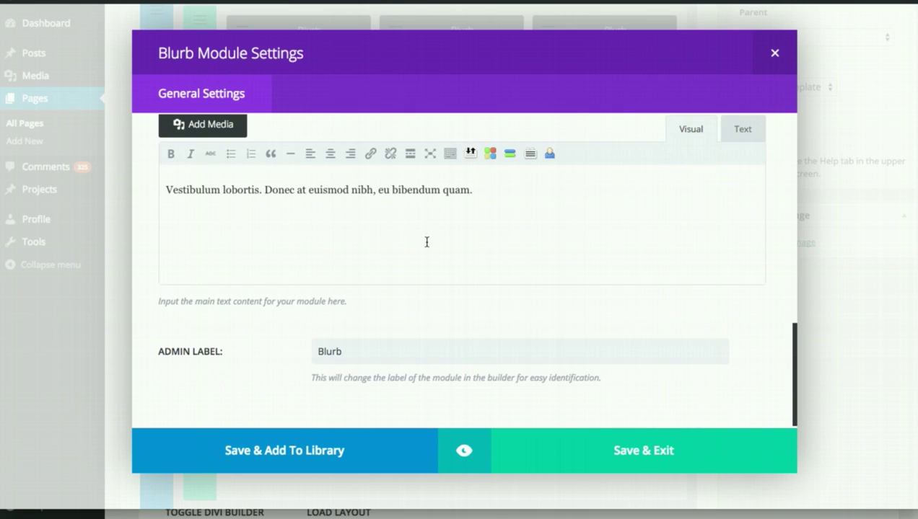
pyautogui.click(667, 461)
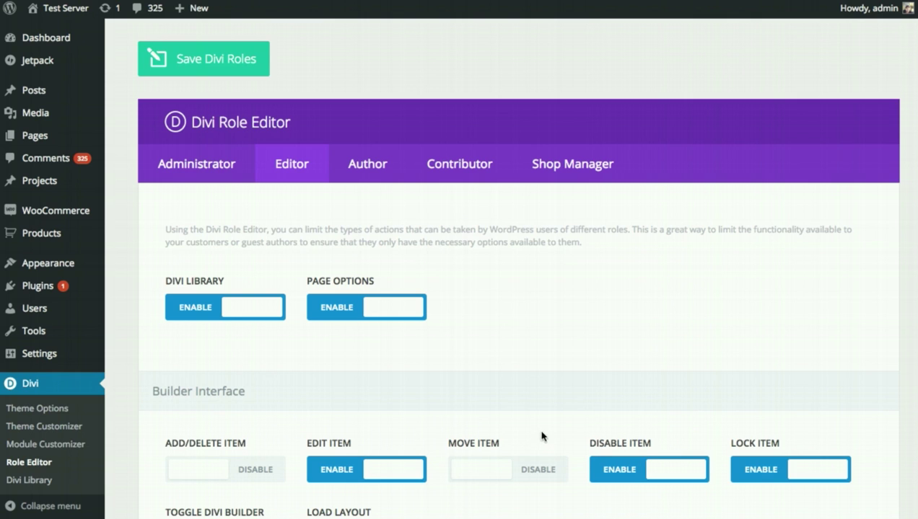
# - Disable Edit Colors among the Editor role's settings types and save the Divi roles
pyautogui.scroll(-5, 541, 404)
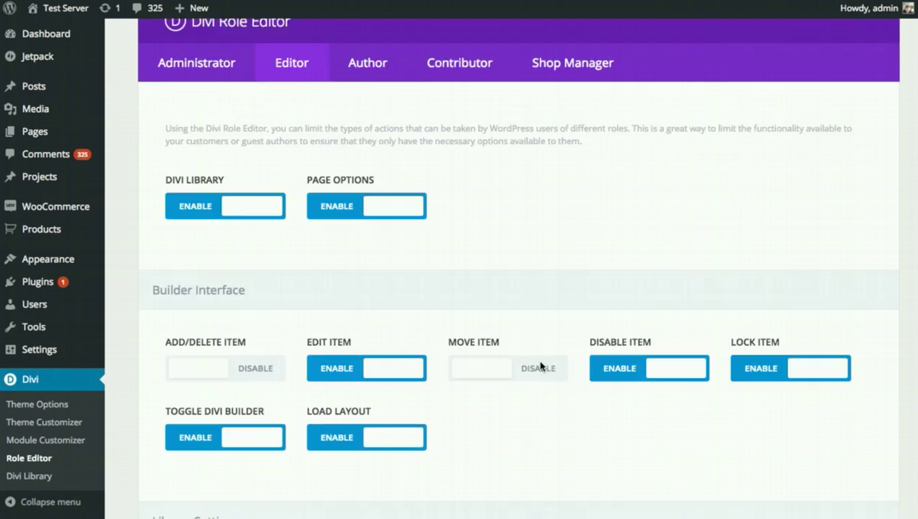
pyautogui.scroll(-9, 538, 361)
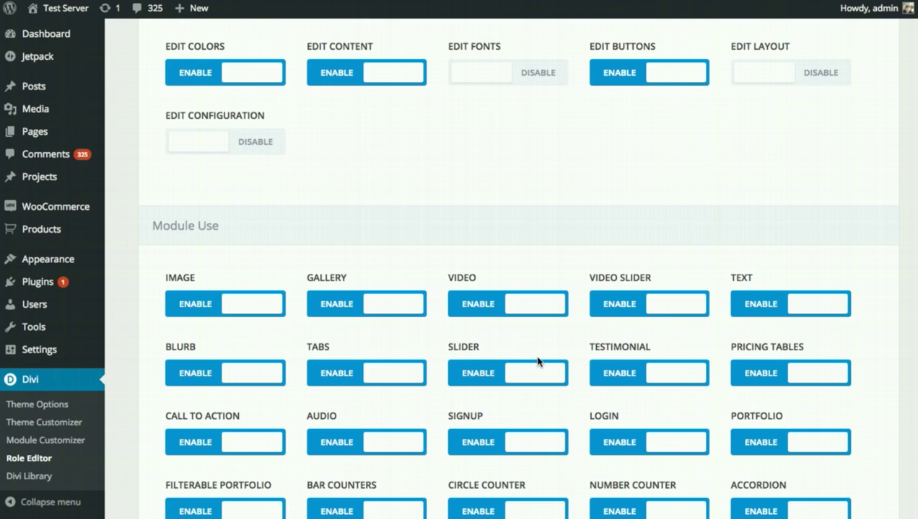
pyautogui.scroll(5, 537, 362)
pyautogui.scroll(6, 537, 363)
pyautogui.scroll(-9, 541, 363)
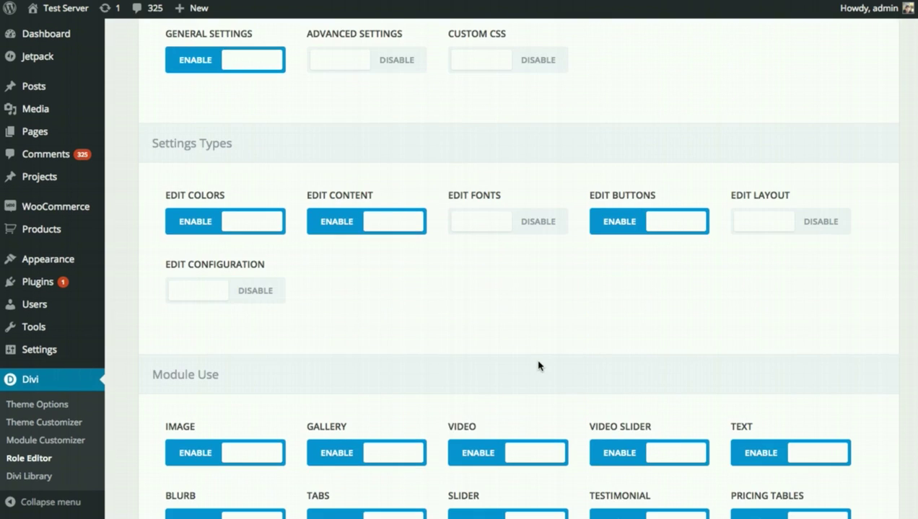
pyautogui.click(208, 224)
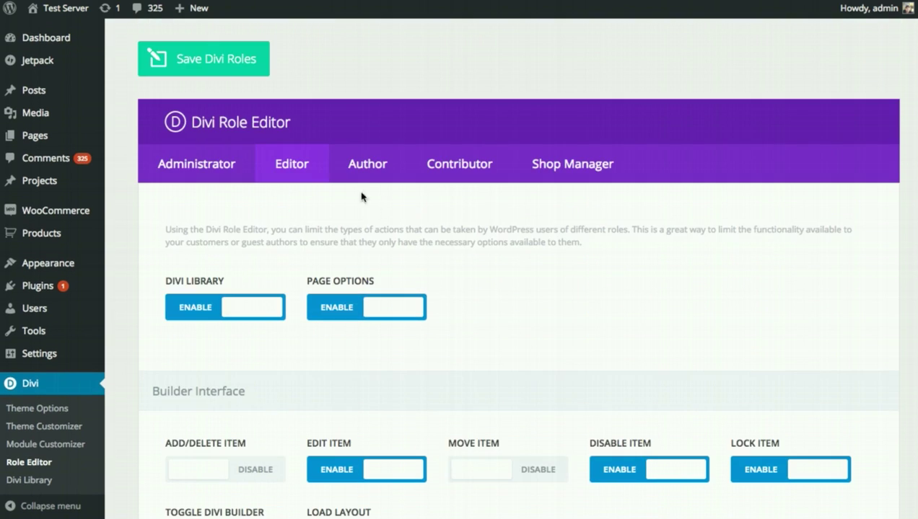
pyautogui.click(229, 65)
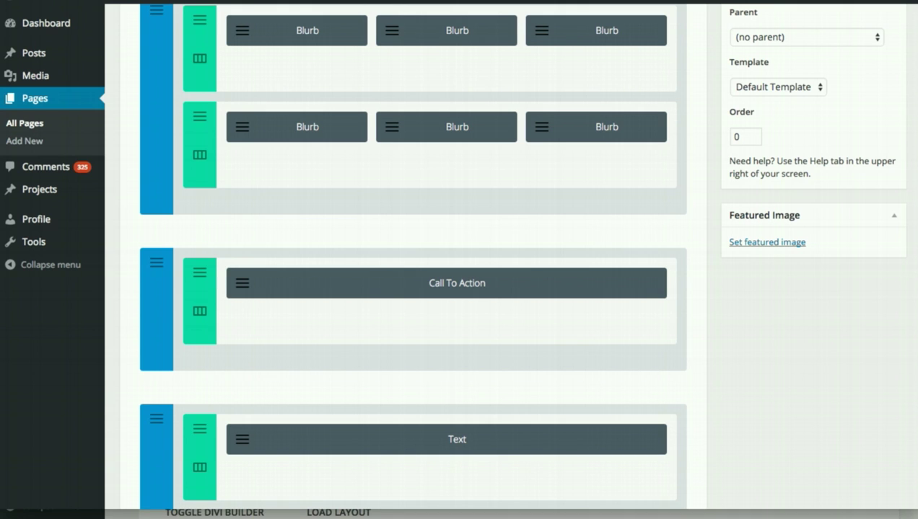
# - Reload the Home page editor, discarding unsaved changes, and check the middle Blurb's settings in the second Blurb row for color options
pyautogui.press('super+r')
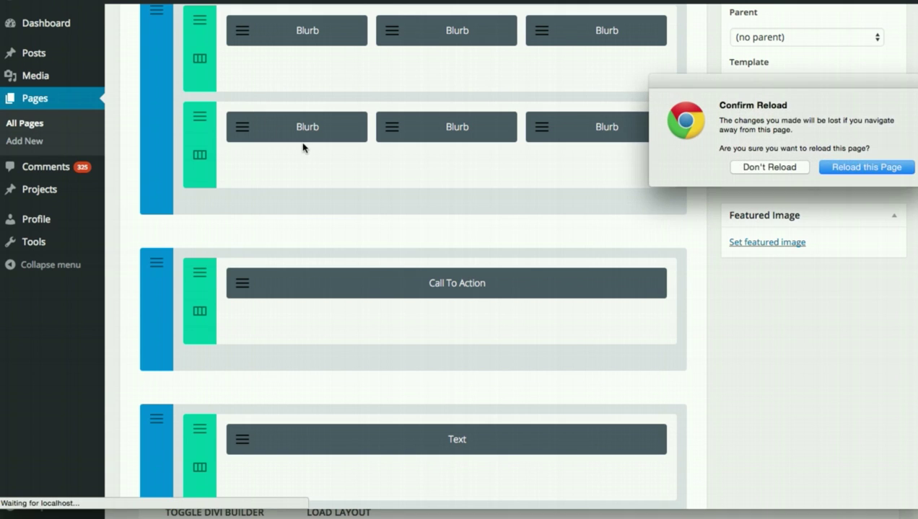
pyautogui.click(833, 171)
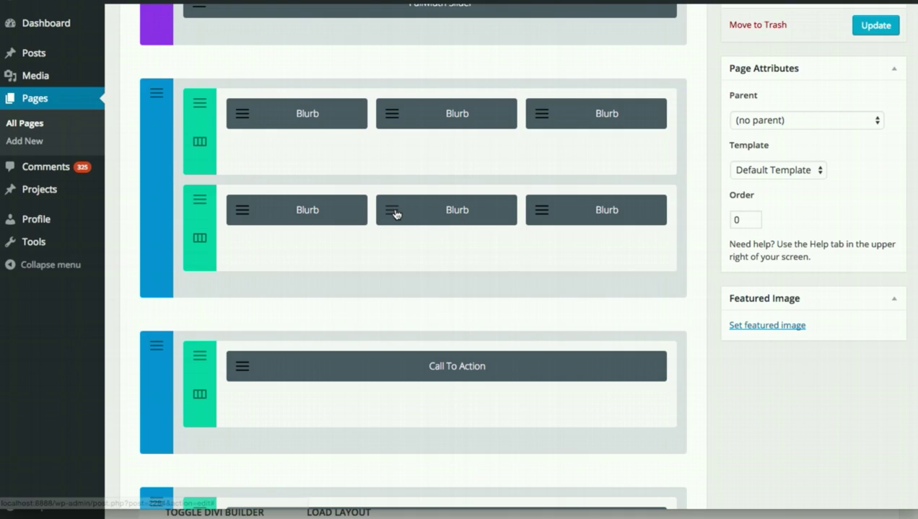
pyautogui.click(395, 213)
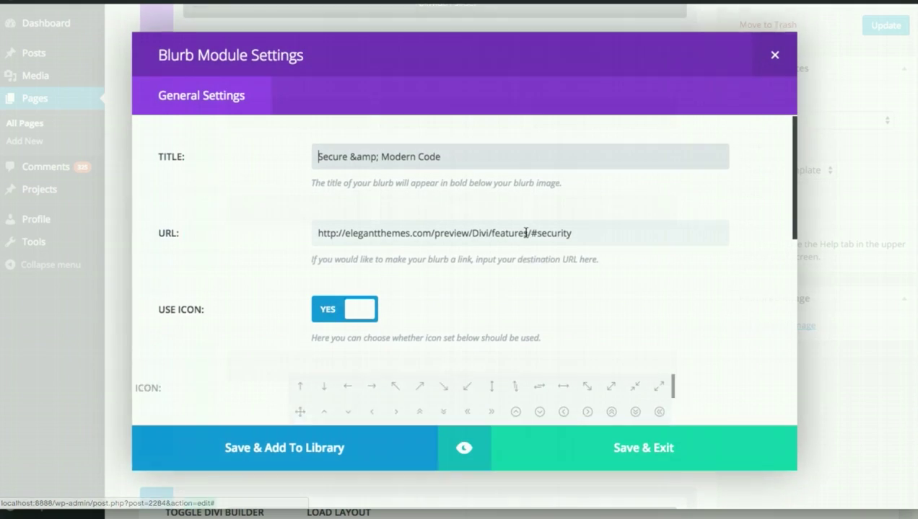
pyautogui.scroll(-5, 727, 246)
pyautogui.scroll(5, 729, 247)
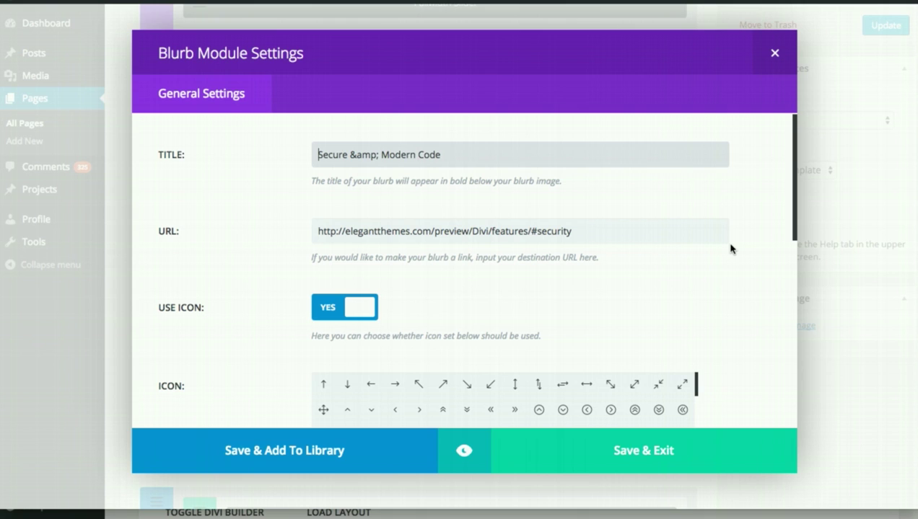
pyautogui.scroll(-5, 730, 247)
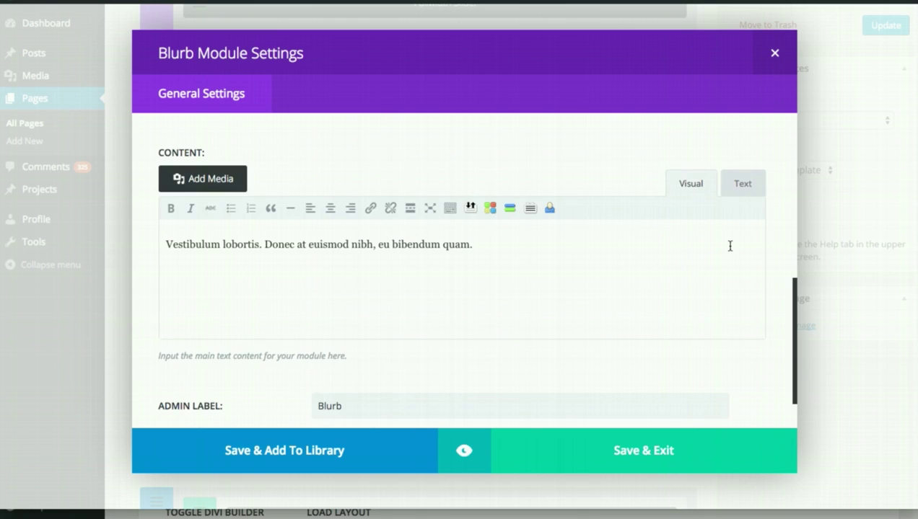
pyautogui.click(574, 260)
pyautogui.scroll(-1, 574, 262)
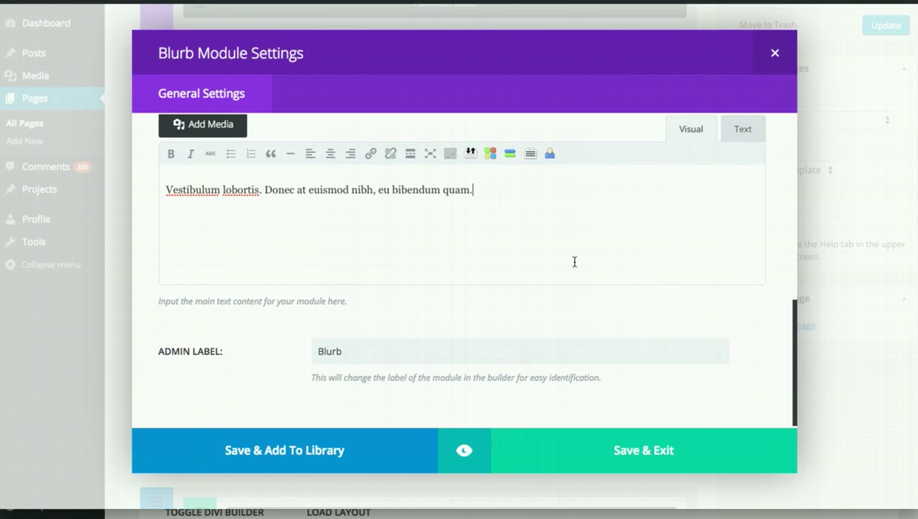
# - Recheck the middle Blurb's title, URL, icon and content settings, then close them without saving
pyautogui.scroll(5, 578, 267)
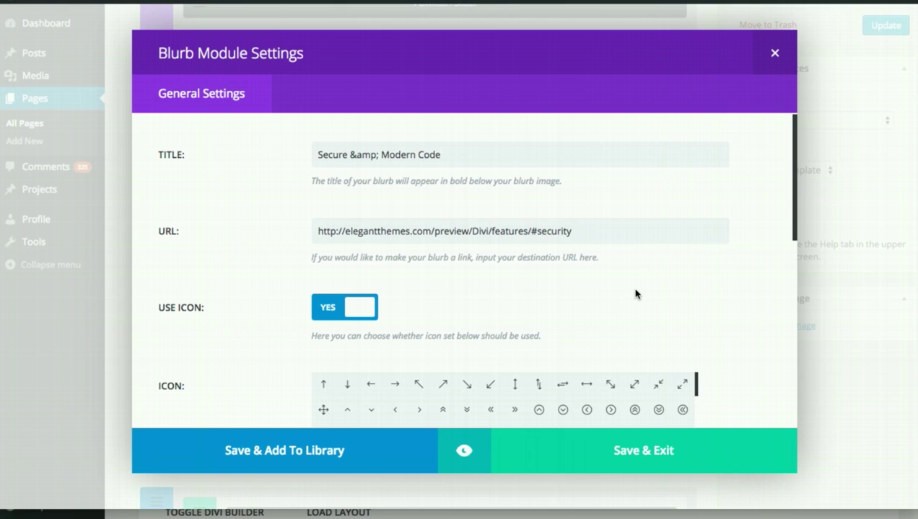
pyautogui.scroll(-2, 735, 268)
pyautogui.scroll(-2, 738, 274)
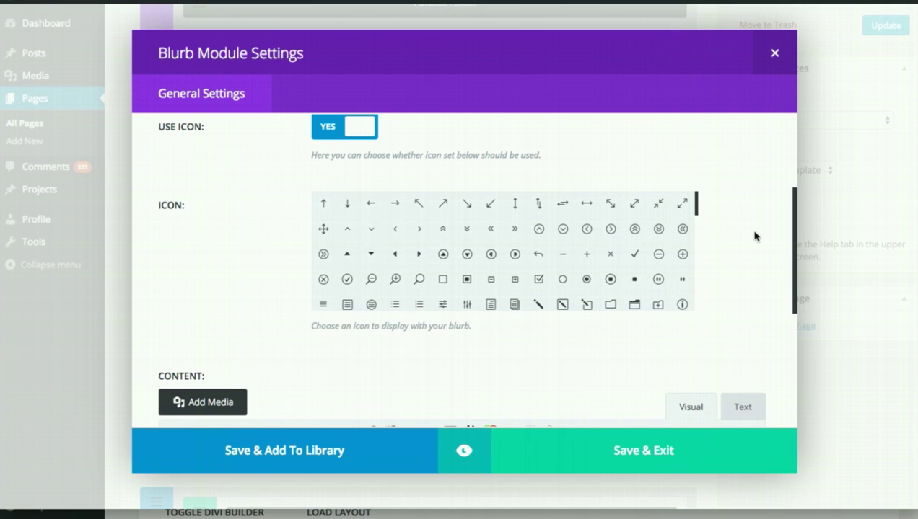
pyautogui.doubleClick(791, 229)
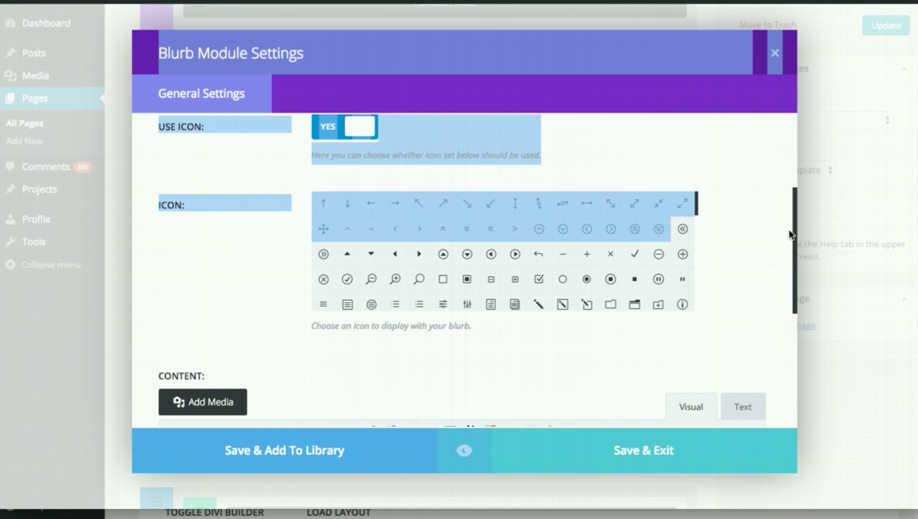
pyautogui.click(783, 231)
pyautogui.scroll(1, 770, 250)
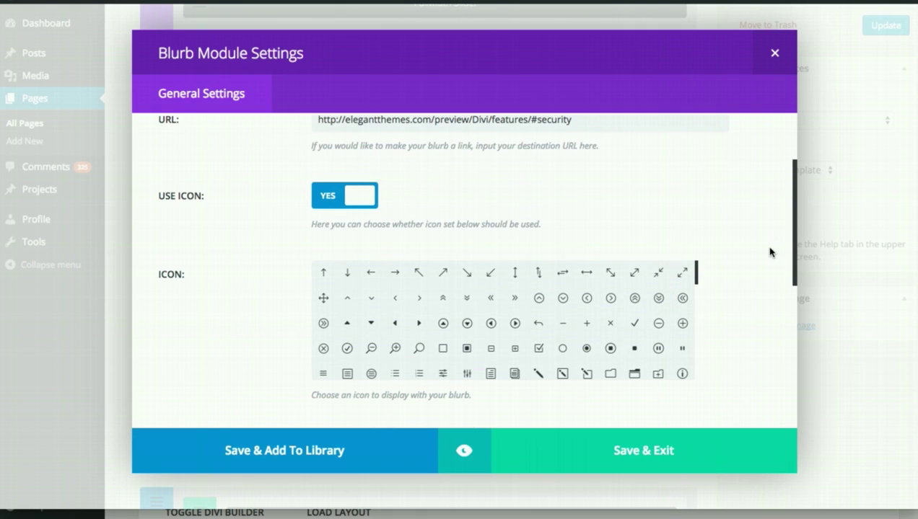
pyautogui.click(775, 55)
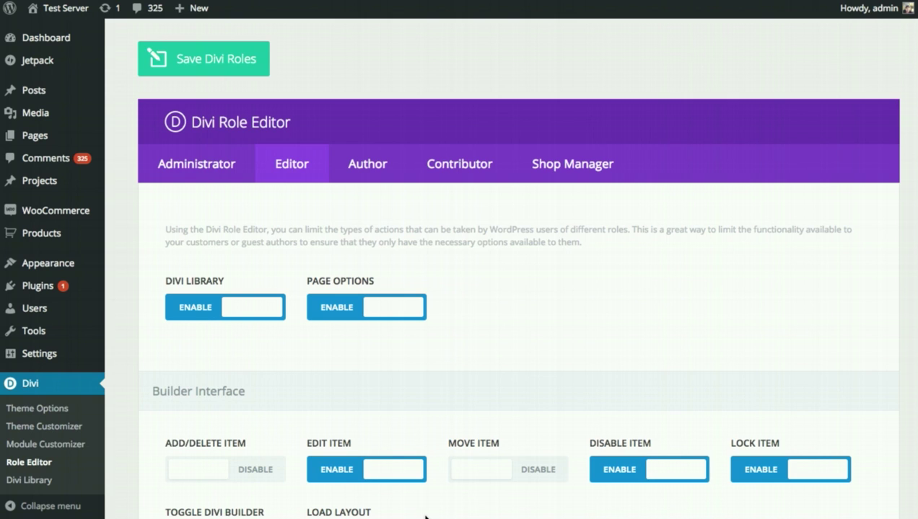
# - Enable Add/Delete Item among the Editor role's Builder Interface permissions
pyautogui.scroll(-10, 538, 399)
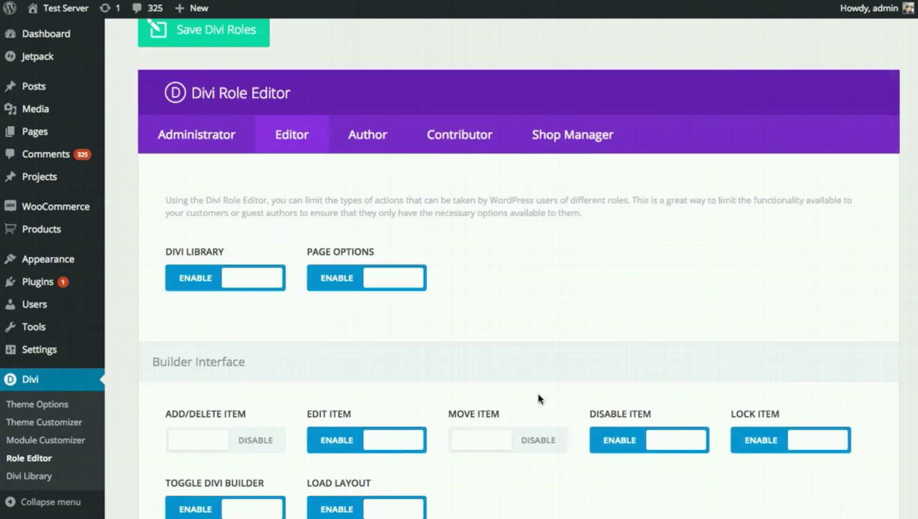
pyautogui.scroll(7, 505, 353)
pyautogui.scroll(-8, 505, 354)
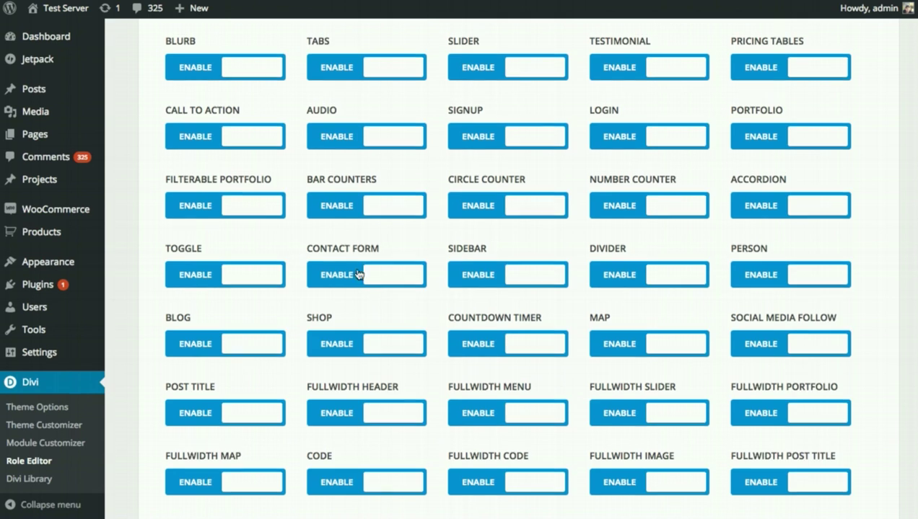
pyautogui.scroll(12, 395, 234)
pyautogui.scroll(-2, 349, 305)
pyautogui.click(223, 361)
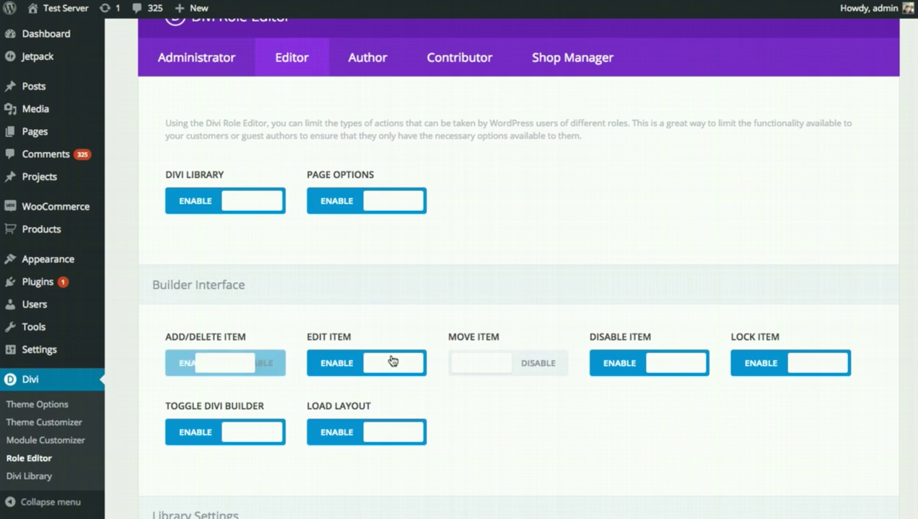
# - Disable the Blog and Shop modules in the Editor role's Module Use settings and save the Divi roles
pyautogui.scroll(-6, 493, 242)
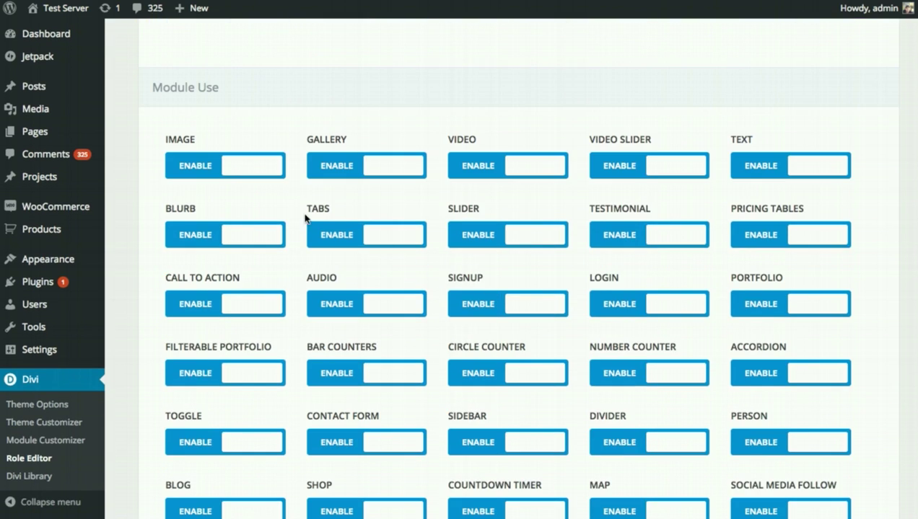
pyautogui.scroll(-3, 311, 223)
pyautogui.scroll(-1, 312, 221)
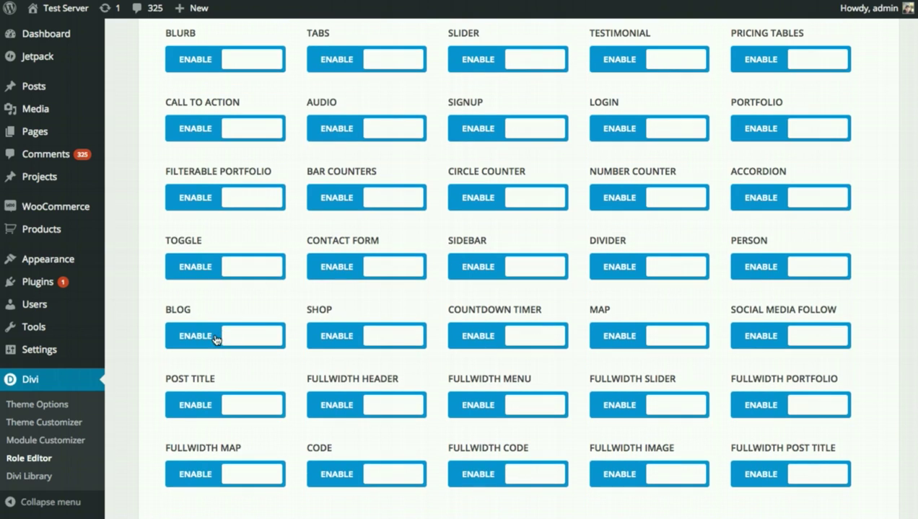
pyautogui.click(217, 337)
pyautogui.click(369, 335)
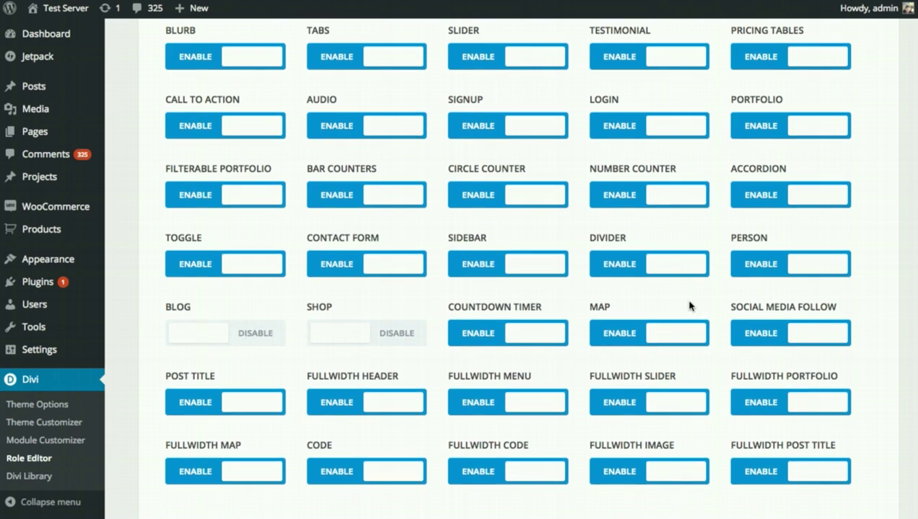
pyautogui.scroll(15, 691, 250)
pyautogui.click(209, 61)
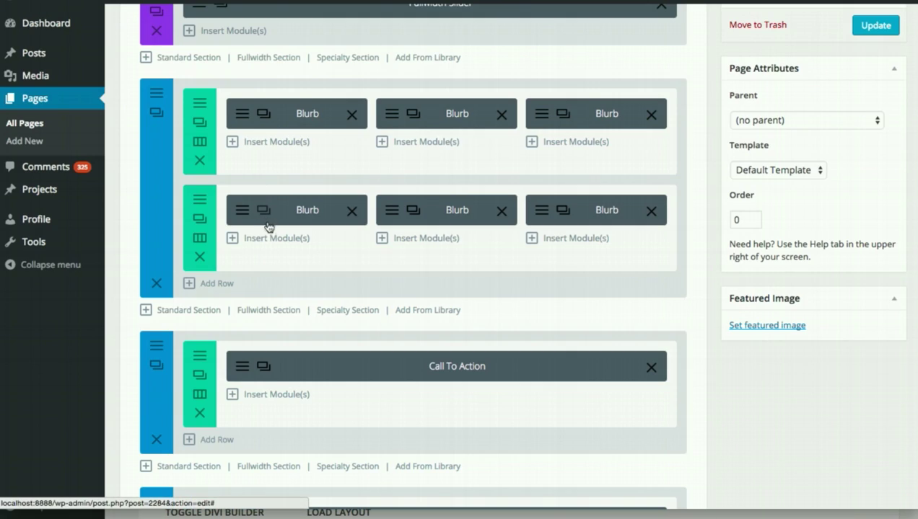
# - Check which modules can be inserted in the first column of the second Blurb row, then close the list without adding one
pyautogui.click(270, 240)
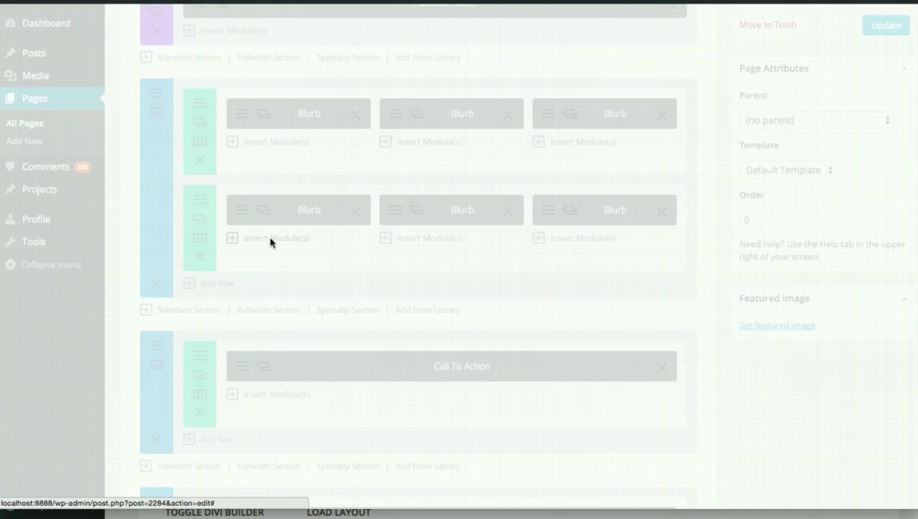
pyautogui.scroll(-3, 566, 228)
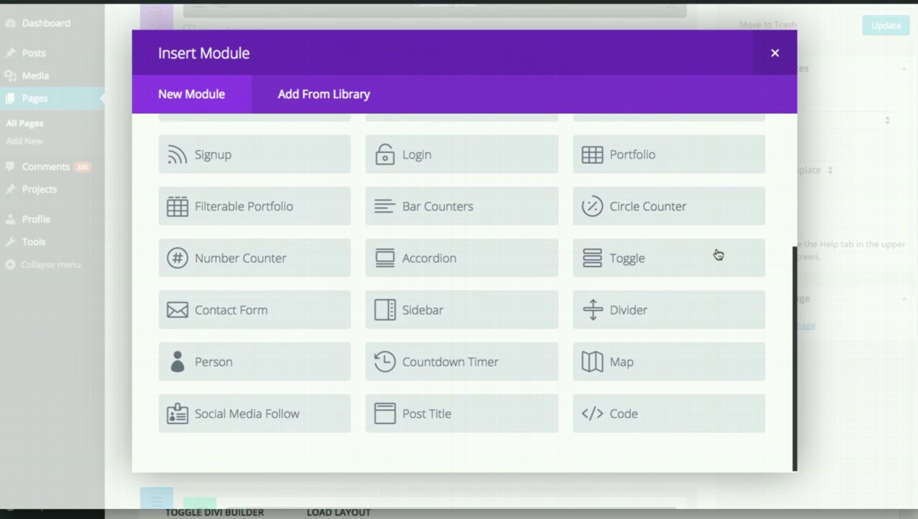
pyautogui.scroll(3, 765, 324)
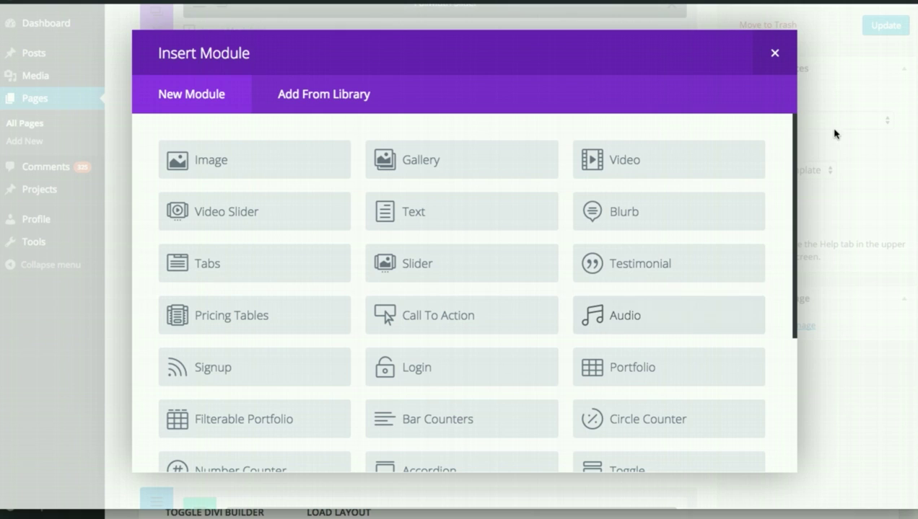
pyautogui.click(774, 52)
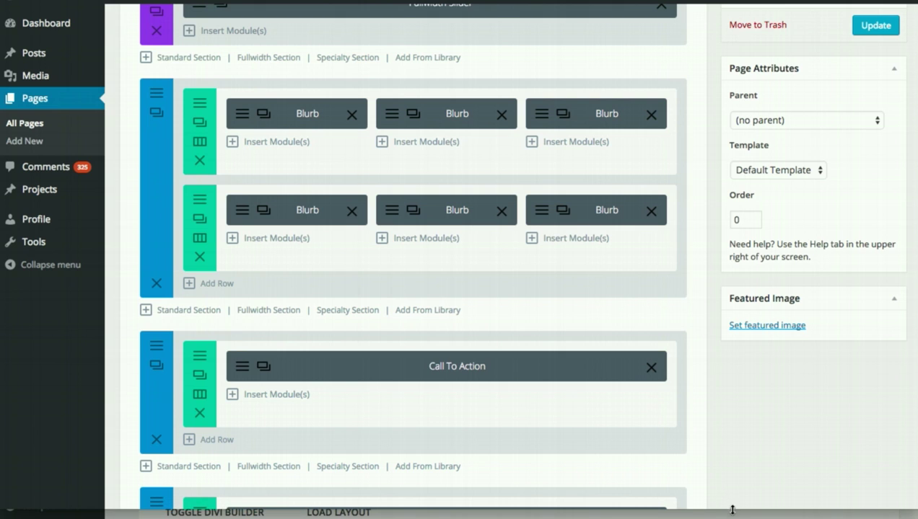